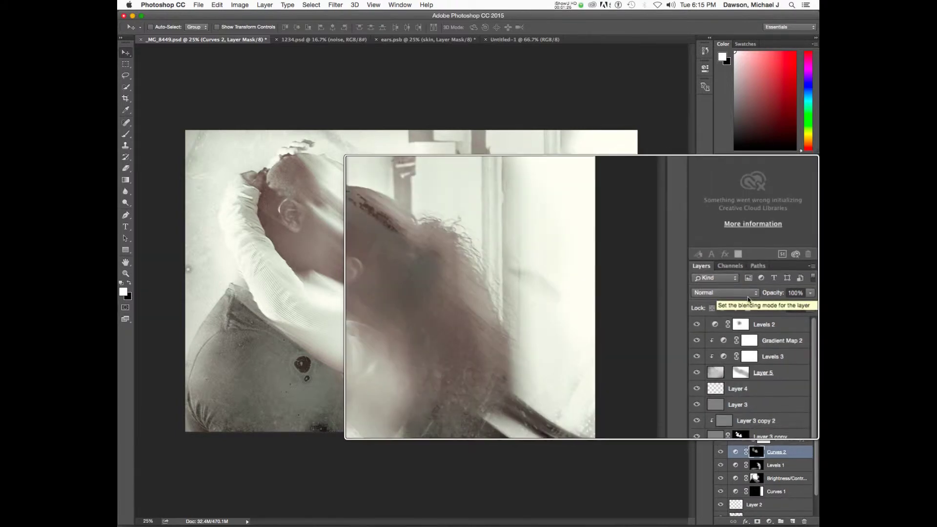
# Step: Examine the blending modes available for the Curves 2 layer and look through the layer stack
pyautogui.click(742, 294)
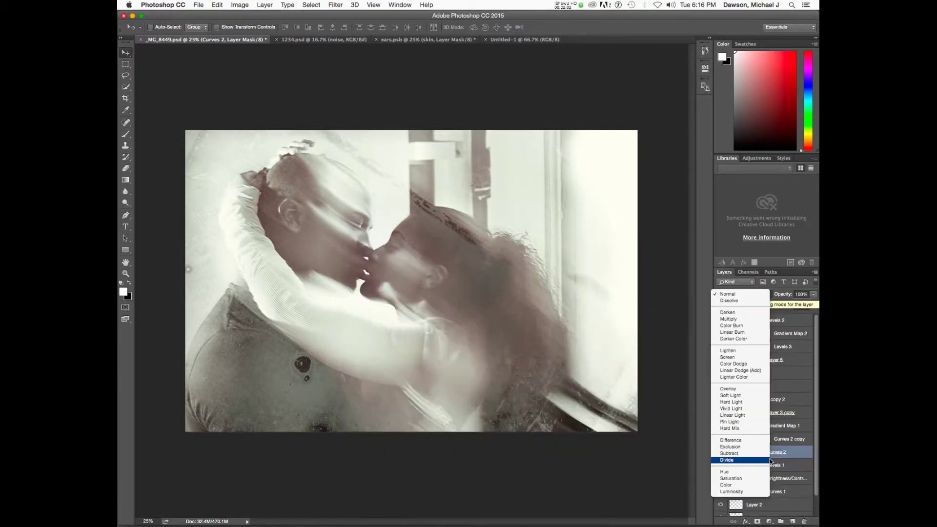
pyautogui.click(688, 310)
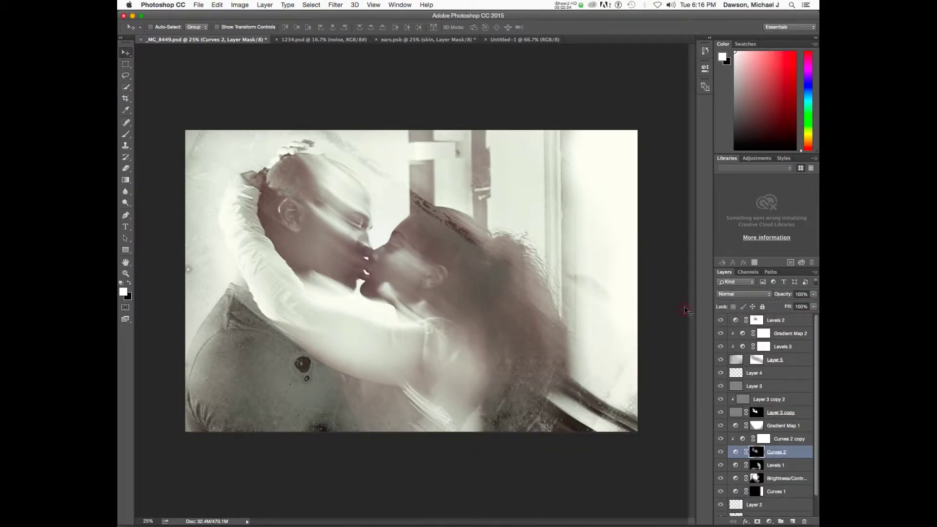
pyautogui.moveTo(815, 357); pyautogui.dragTo(814, 391)
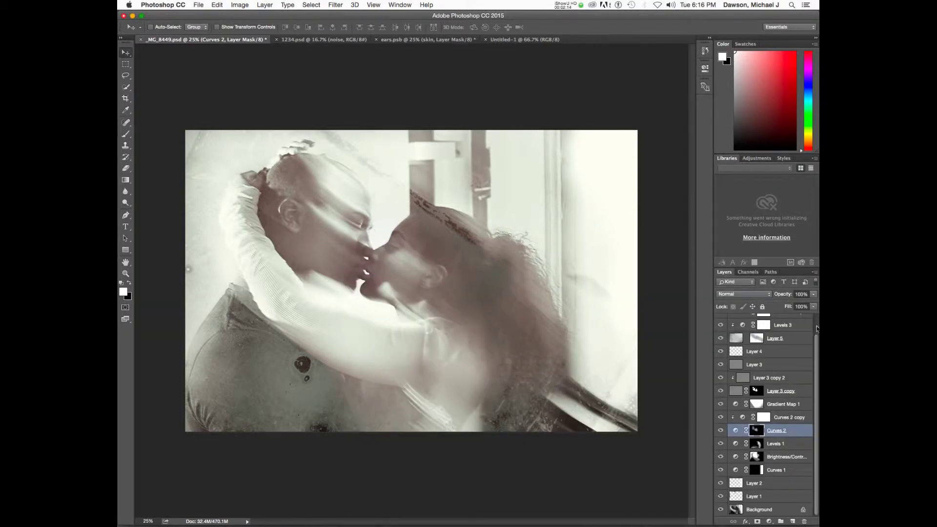
pyautogui.scroll(2, 816, 329)
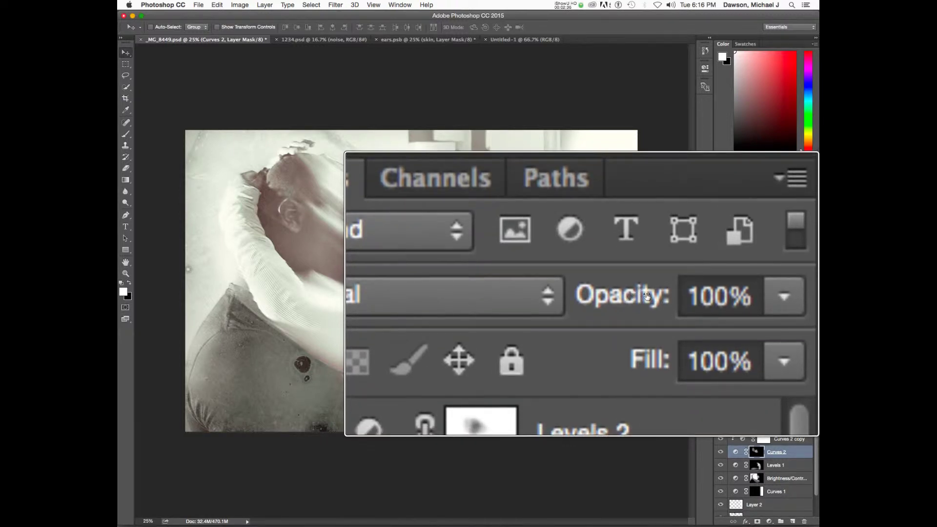
# Step: Try out lower opacities on the Curves 2 layer and compare the image with and without the Levels 2 layer
pyautogui.moveTo(647, 295); pyautogui.dragTo(622, 300)
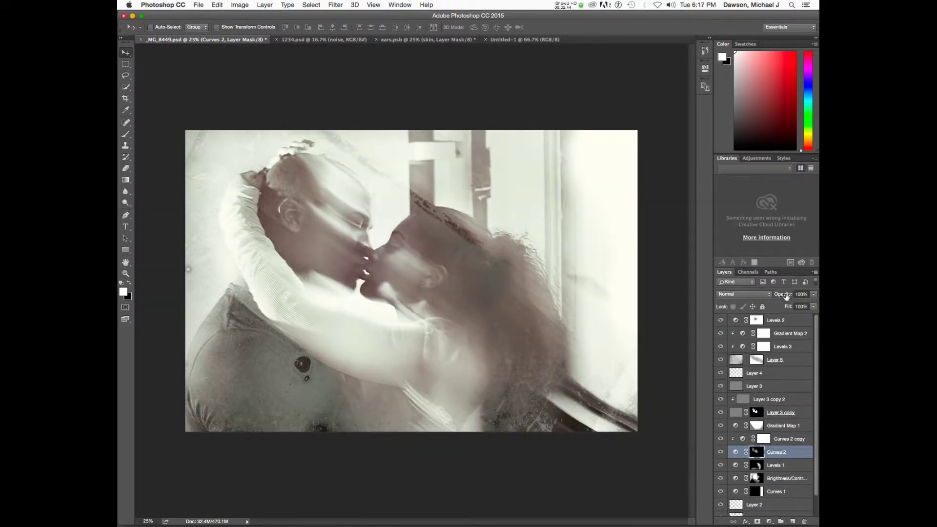
pyautogui.moveTo(784, 297)
pyautogui.mouseDown()
pyautogui.moveTo(767, 298)
pyautogui.moveTo(793, 294)
pyautogui.mouseUp()
pyautogui.click(720, 320)
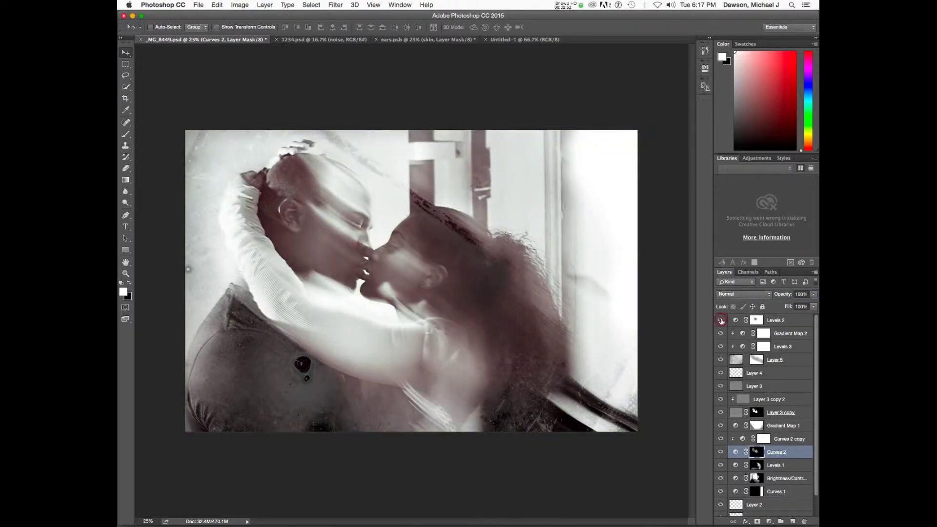
pyautogui.click(720, 320)
pyautogui.click(783, 297)
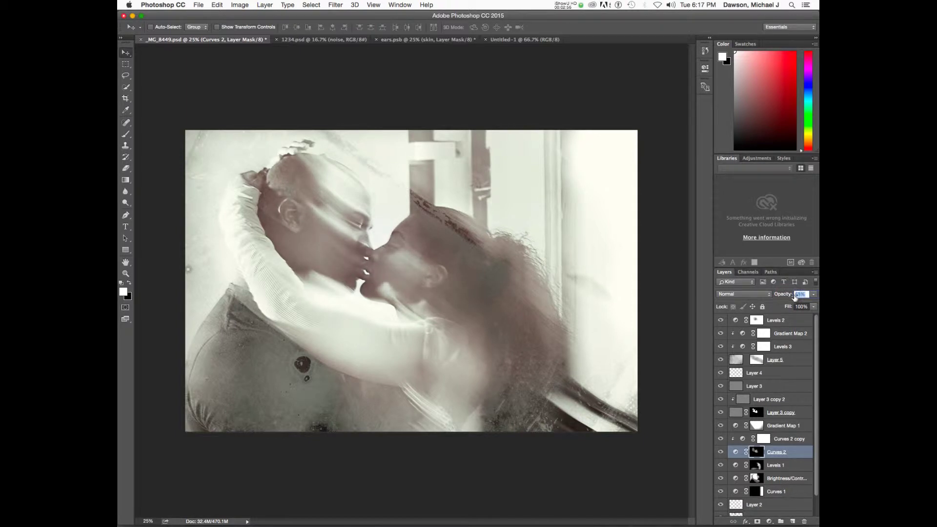
pyautogui.scroll(-1, 791, 374)
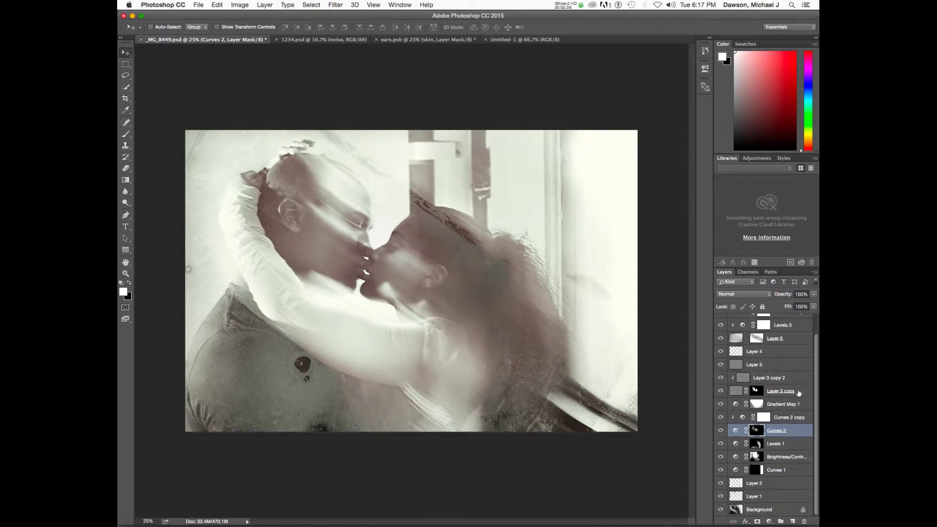
pyautogui.scroll(1, 800, 395)
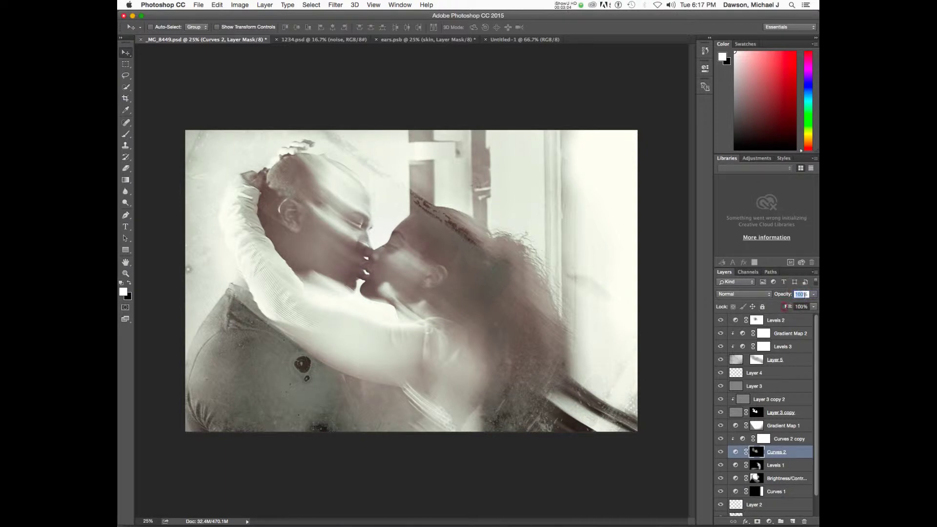
# Step: Set the opacity of the Curves 2 layer to 66%
pyautogui.click(814, 294)
pyautogui.click(802, 295)
pyautogui.click(125, 54)
pyautogui.press('6')
# Step: Try out a crop frame on the image with the Crop Tool and return to the Move tool
pyautogui.click(126, 98)
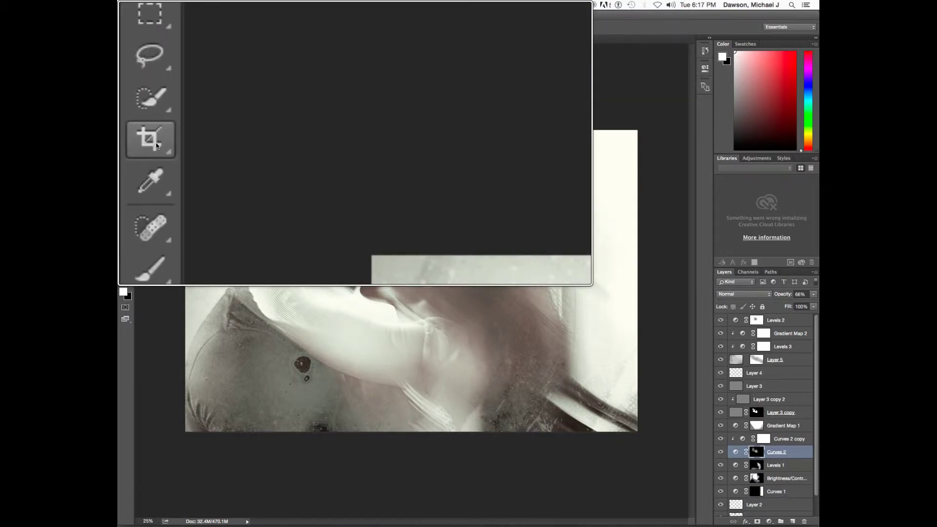
pyautogui.rightClick(156, 145)
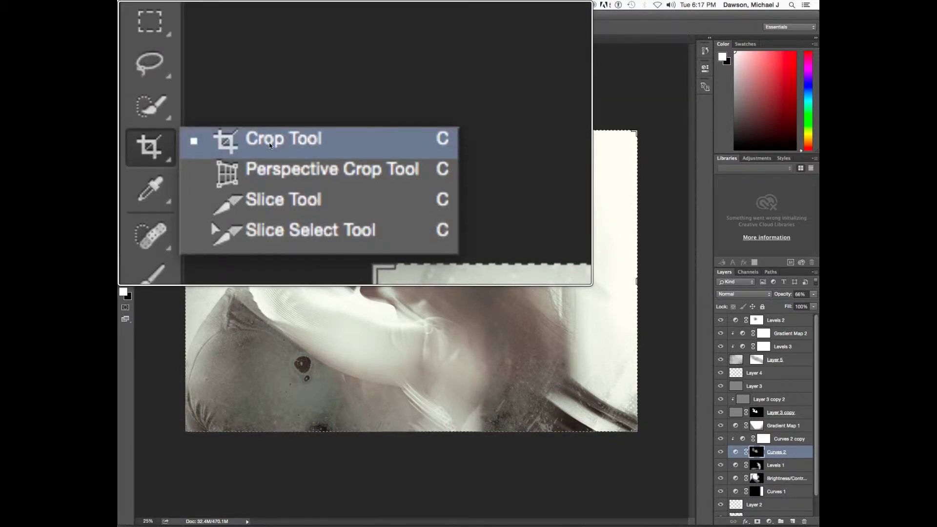
pyautogui.click(282, 137)
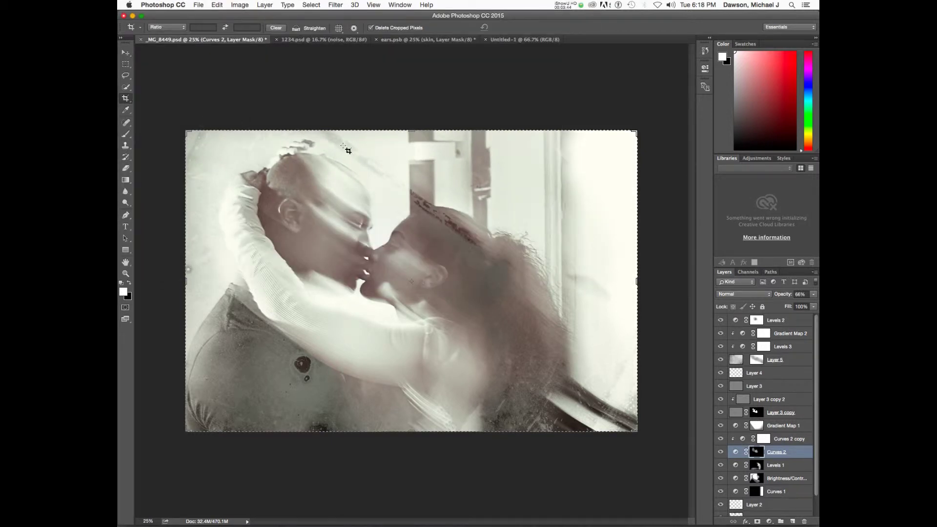
pyautogui.moveTo(187, 131); pyautogui.dragTo(212, 147)
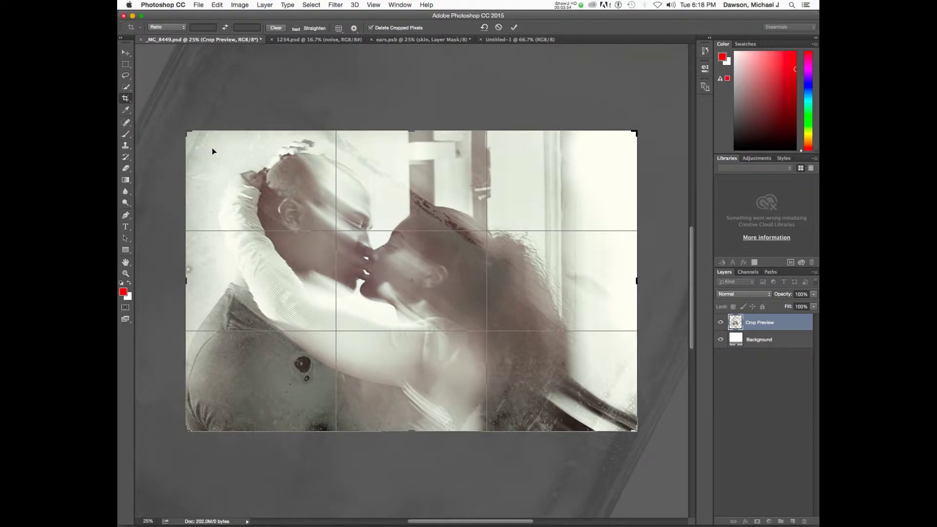
pyautogui.press('Return')
pyautogui.press('v')
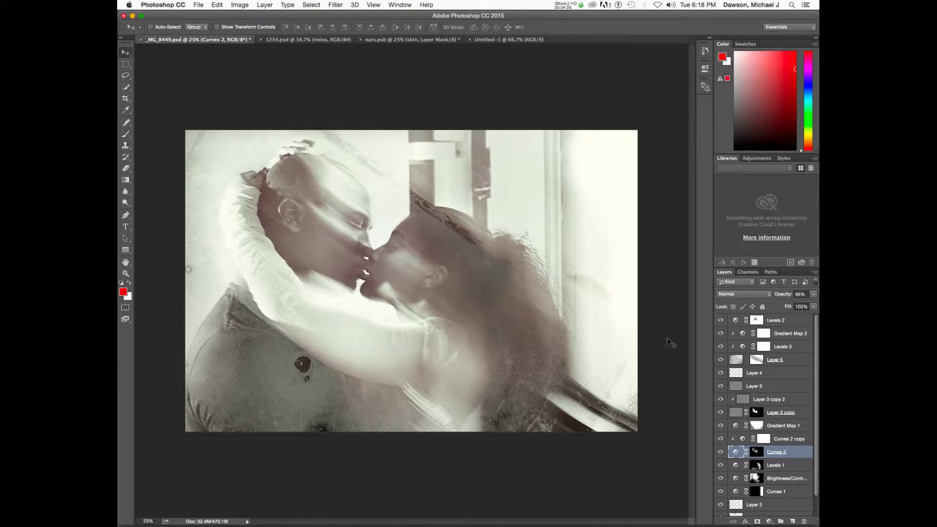
# Step: Select Layer 5, compare the image with and without it, and examine its blending mode and layer mask
pyautogui.click(734, 360)
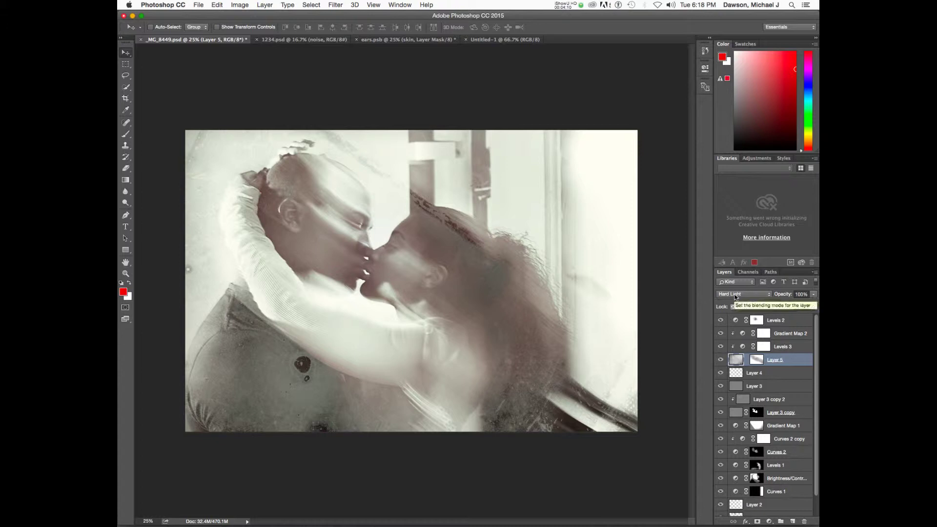
pyautogui.click(720, 360)
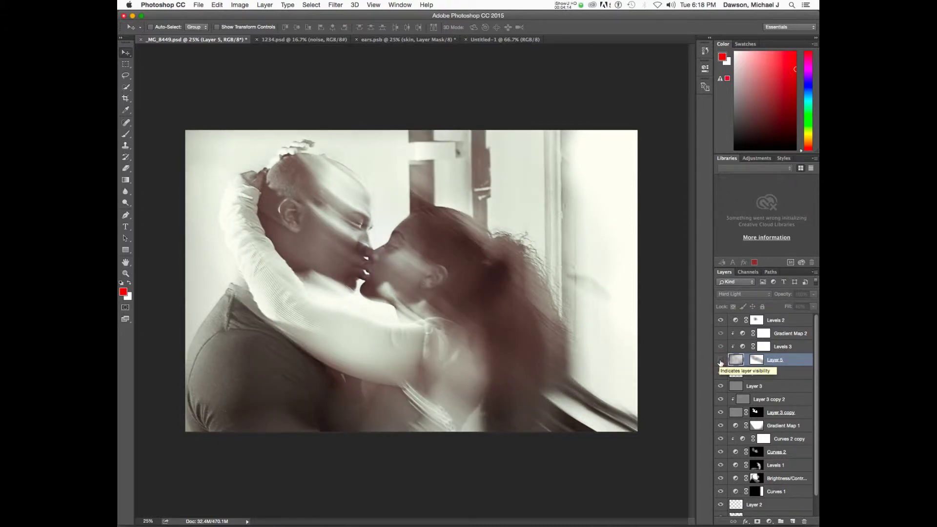
pyautogui.click(720, 361)
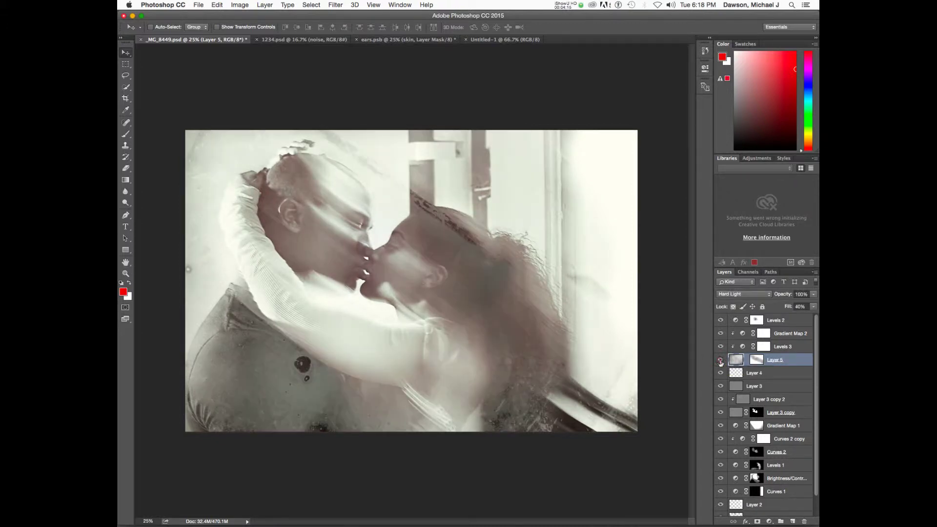
pyautogui.click(731, 294)
pyautogui.click(731, 294)
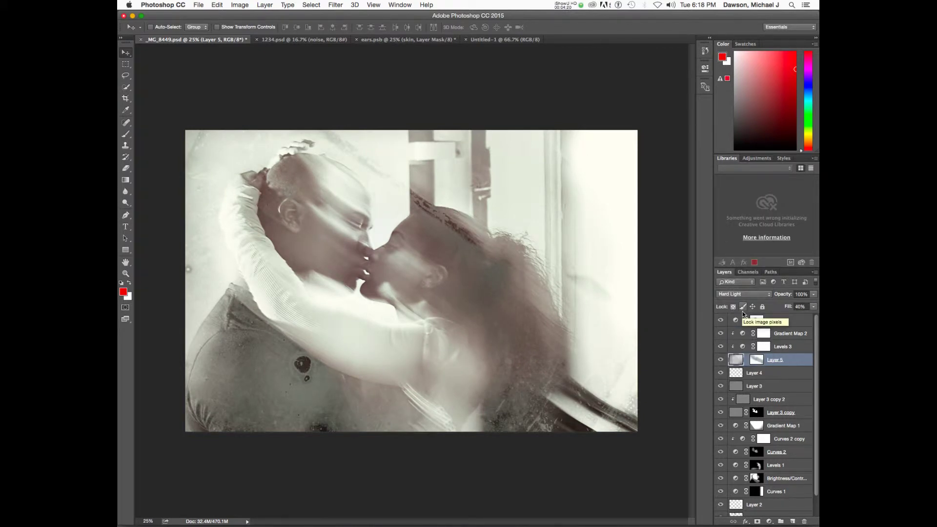
pyautogui.click(756, 362)
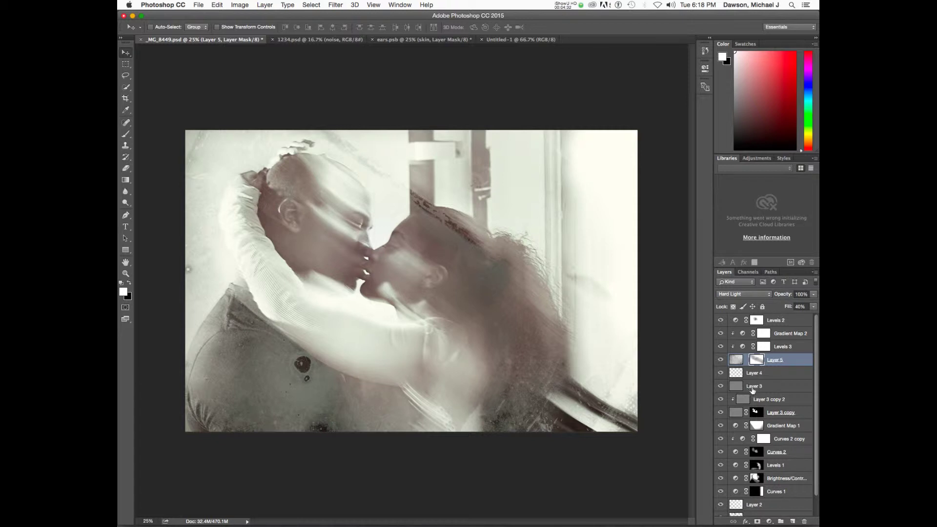
pyautogui.click(737, 360)
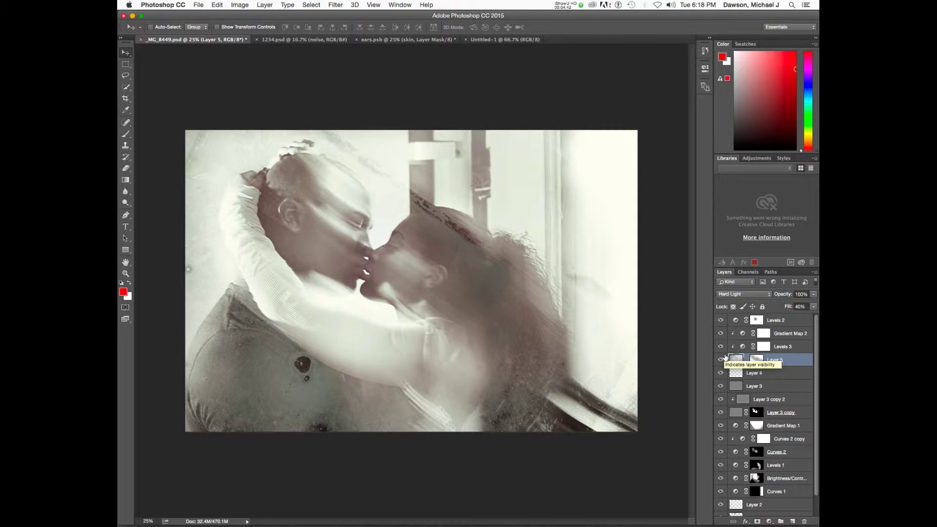
# Step: Reveal all the content hidden outside the canvas and select the Background layer
pyautogui.click(238, 4)
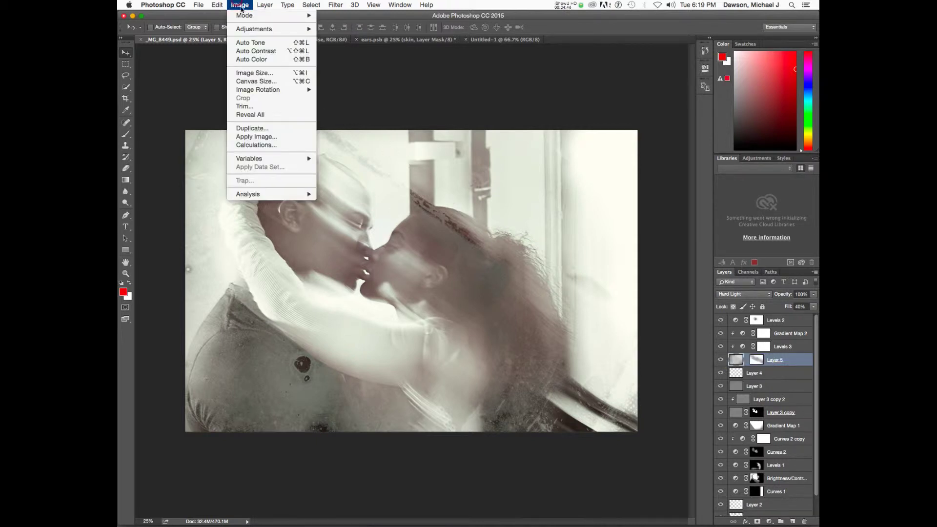
pyautogui.click(248, 115)
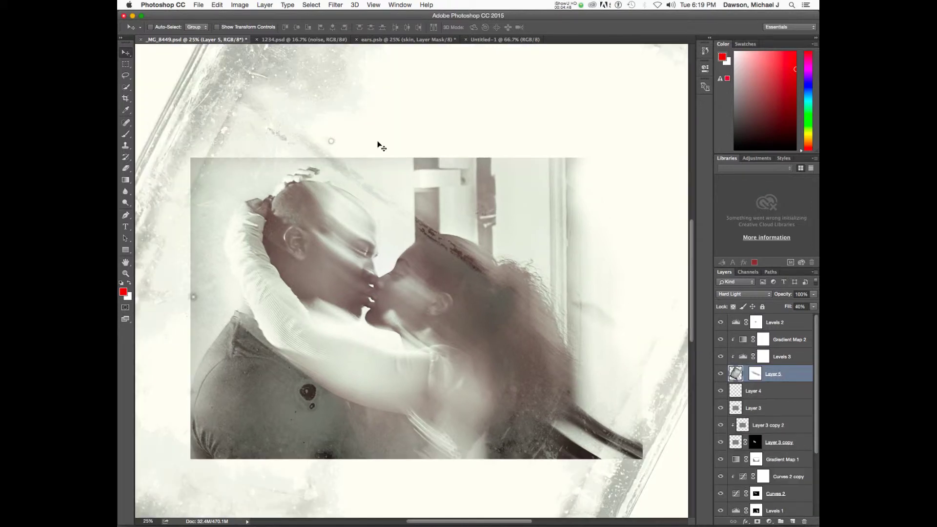
pyautogui.press('super+minus')
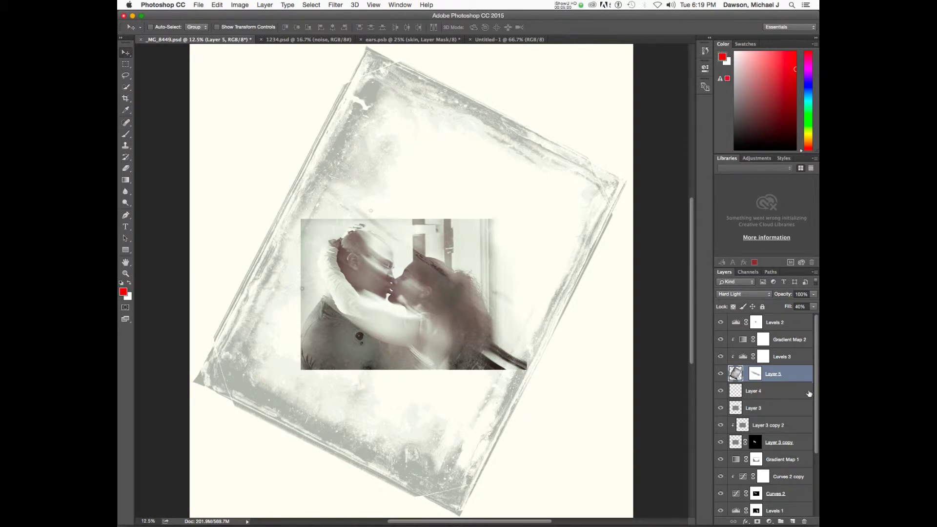
pyautogui.scroll(-5, 790, 382)
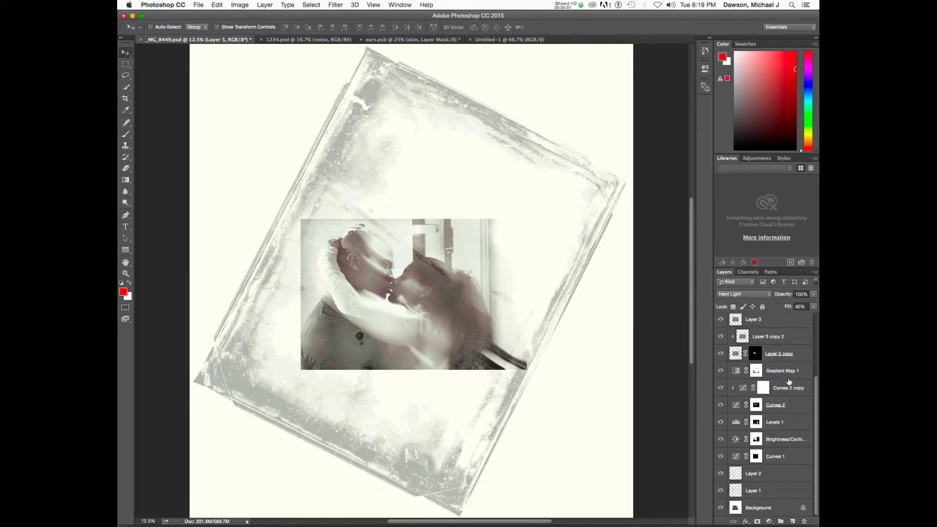
pyautogui.click(757, 503)
pyautogui.scroll(5, 758, 503)
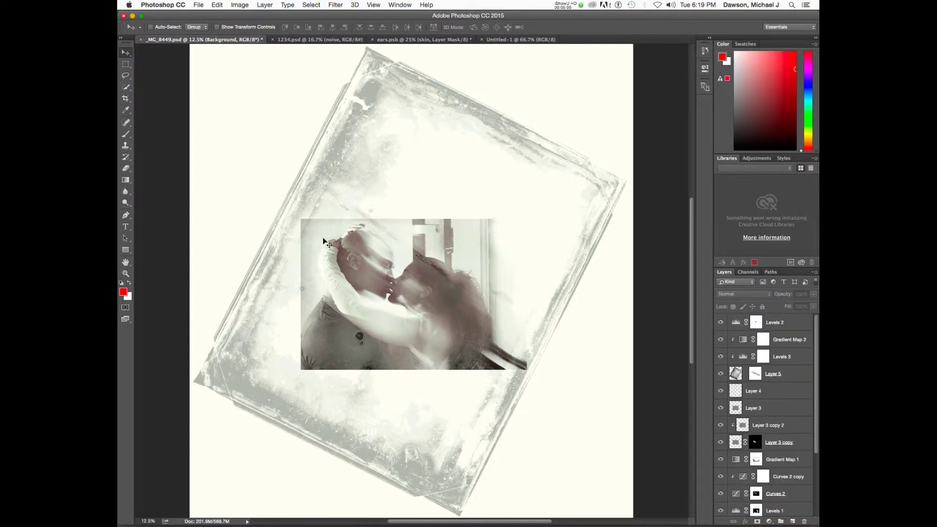
# Step: Inspect the expanded picture up close and undo Reveal All to restore the original canvas size
pyautogui.press('z')
pyautogui.moveTo(280, 199); pyautogui.dragTo(391, 253)
pyautogui.press('space')
pyautogui.moveTo(494, 351); pyautogui.dragTo(273, 166)
pyautogui.moveTo(438, 315); pyautogui.dragTo(445, 263)
pyautogui.press('super+minus')
pyautogui.press('super+z')
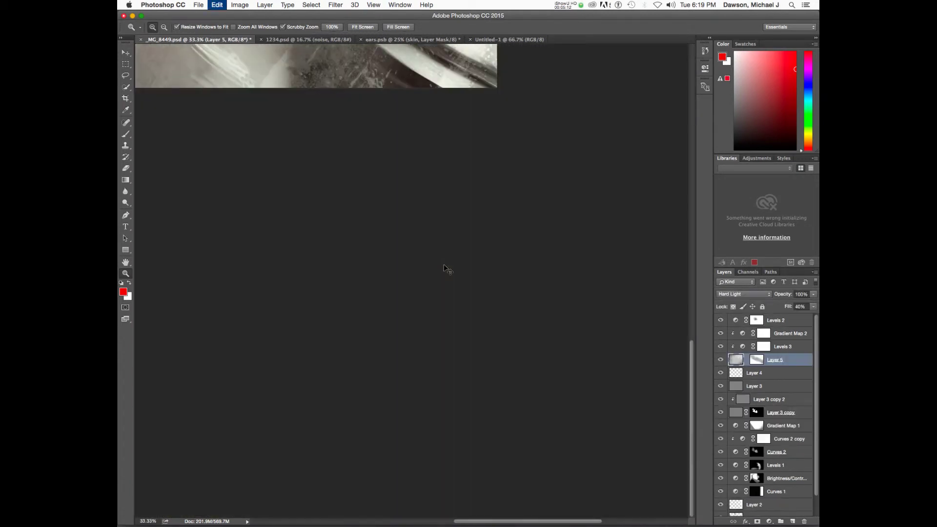
pyautogui.press('space')
pyautogui.moveTo(372, 178); pyautogui.dragTo(578, 412)
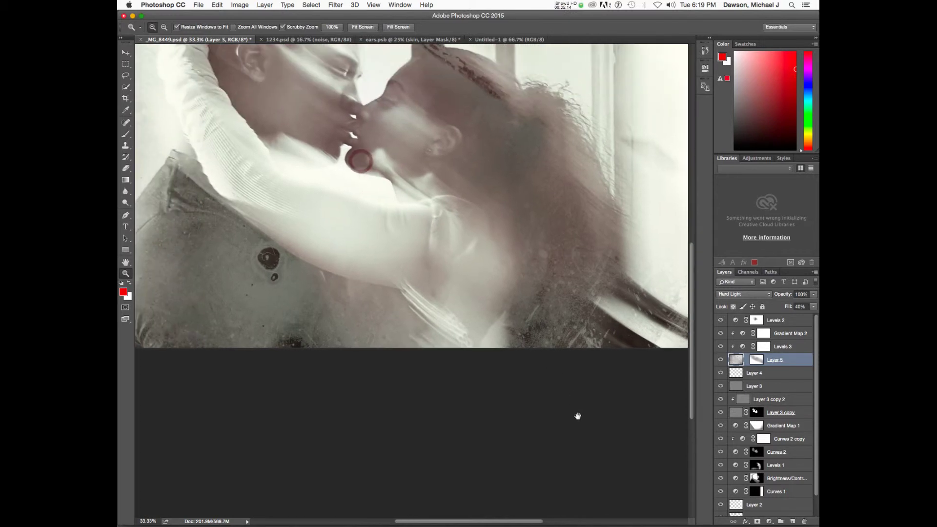
pyautogui.moveTo(398, 221); pyautogui.dragTo(471, 306)
pyautogui.press('super+minus')
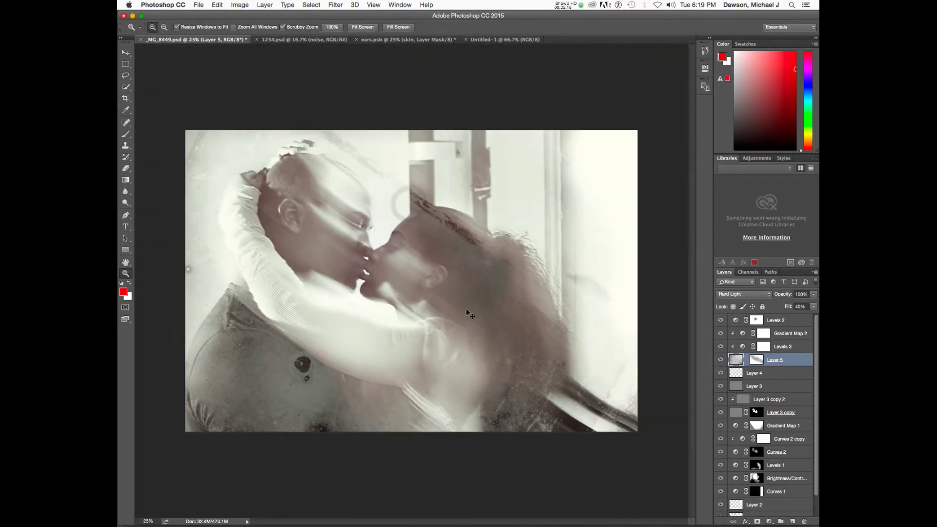
# Step: Crop the image to its existing canvas bounds with Delete Cropped Pixels enabled
pyautogui.press('c')
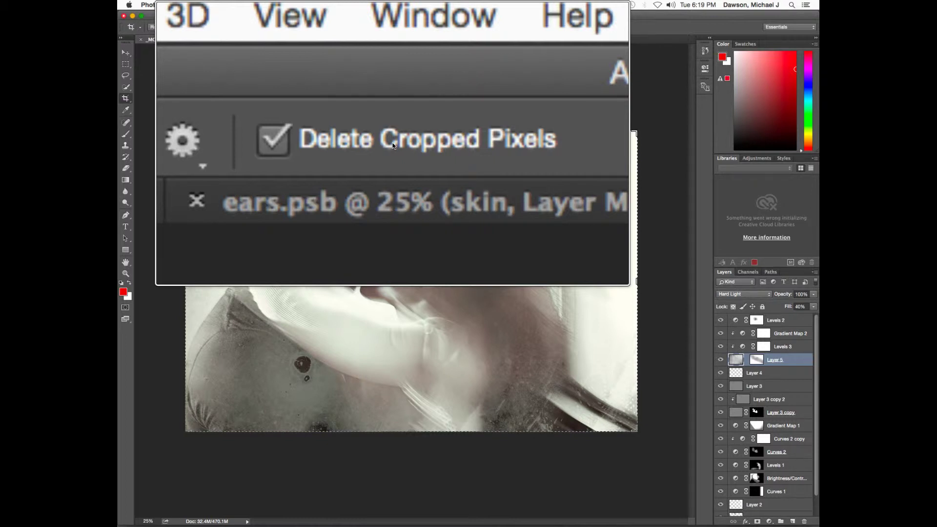
pyautogui.click(393, 145)
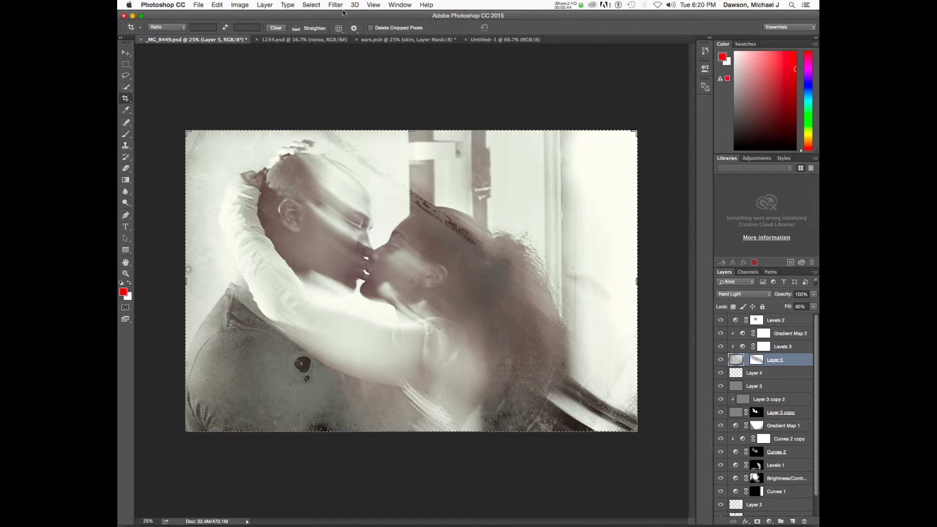
pyautogui.click(371, 27)
pyautogui.moveTo(584, 446); pyautogui.dragTo(582, 440)
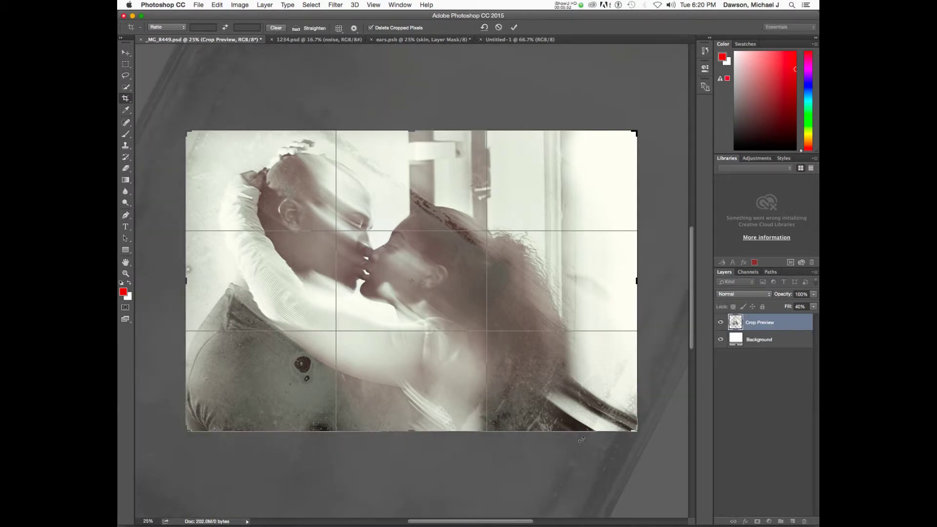
pyautogui.press('Return')
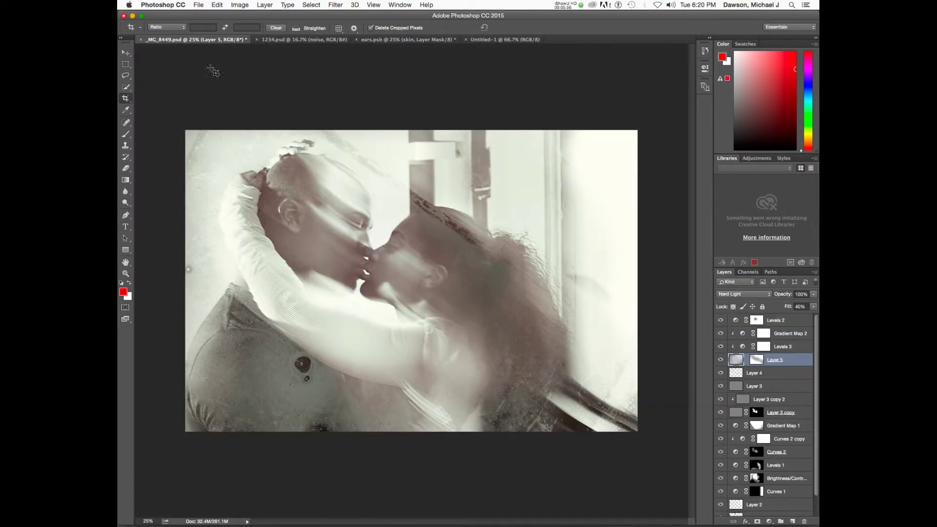
# Step: Run Reveal All on the cropped image to check for hidden pixels and open the crop ratio values for editing
pyautogui.click(242, 5)
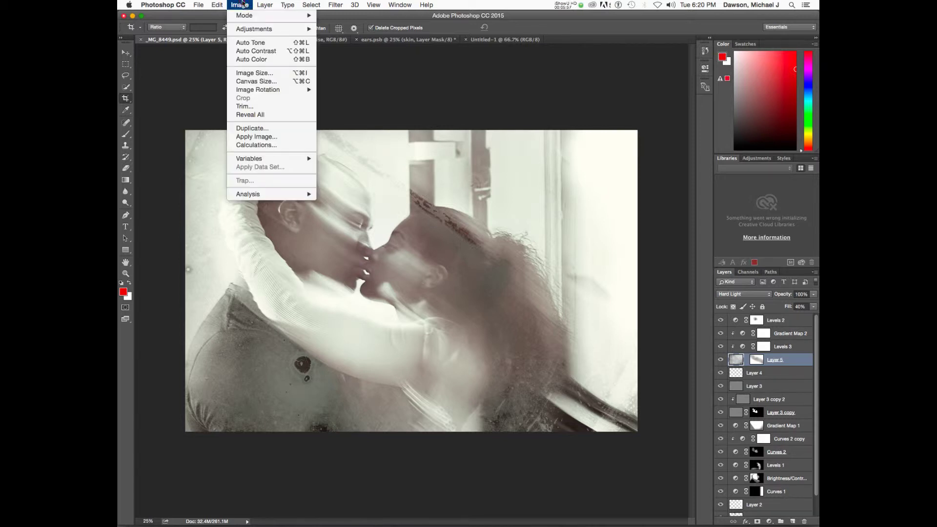
pyautogui.click(271, 115)
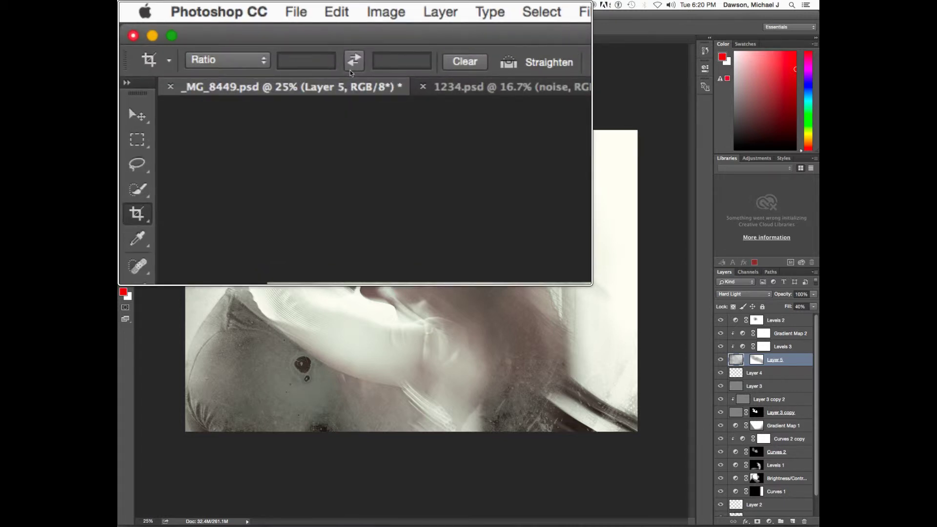
pyautogui.click(308, 61)
pyautogui.click(397, 59)
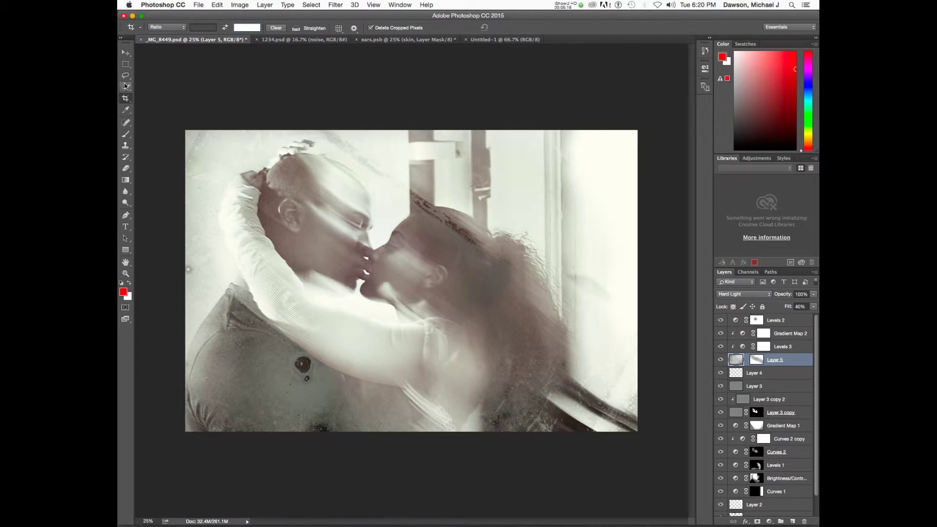
# Step: Switch the Crop tool's sizing mode to W x H x Resolution
pyautogui.click(125, 99)
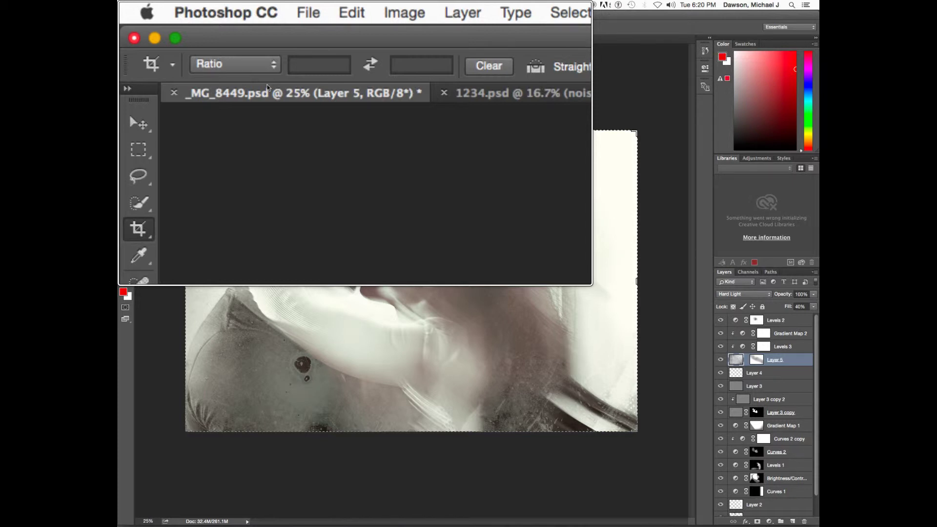
pyautogui.click(238, 63)
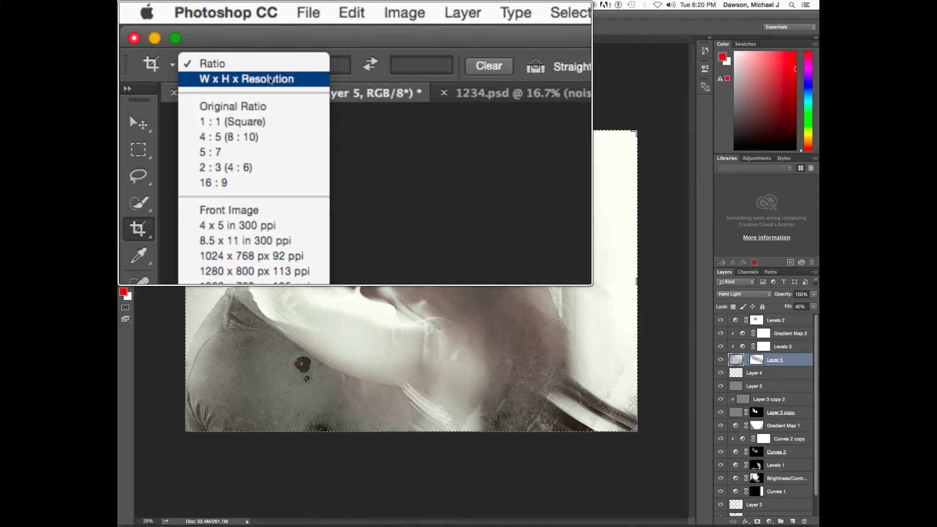
pyautogui.click(270, 80)
pyautogui.click(313, 66)
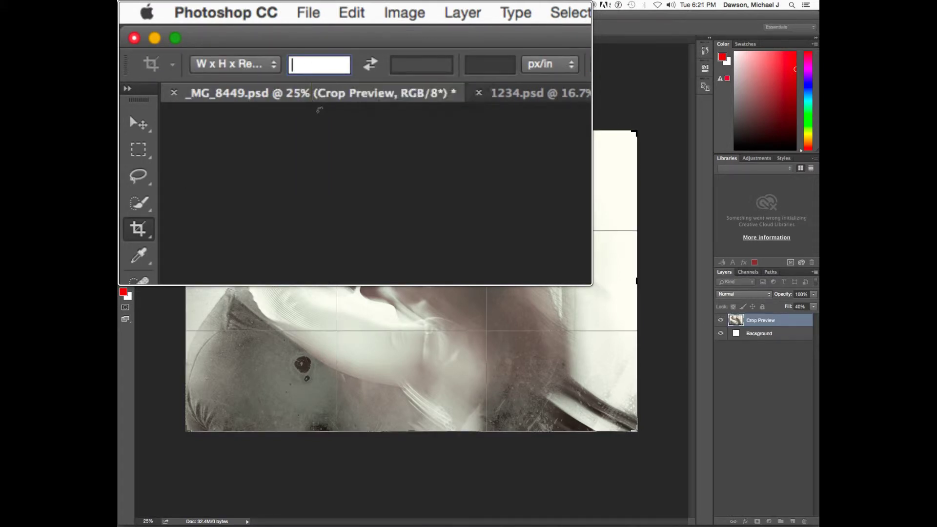
# Step: Show the rulers around the image and choose Inches as the ruler units
pyautogui.press('super+r')
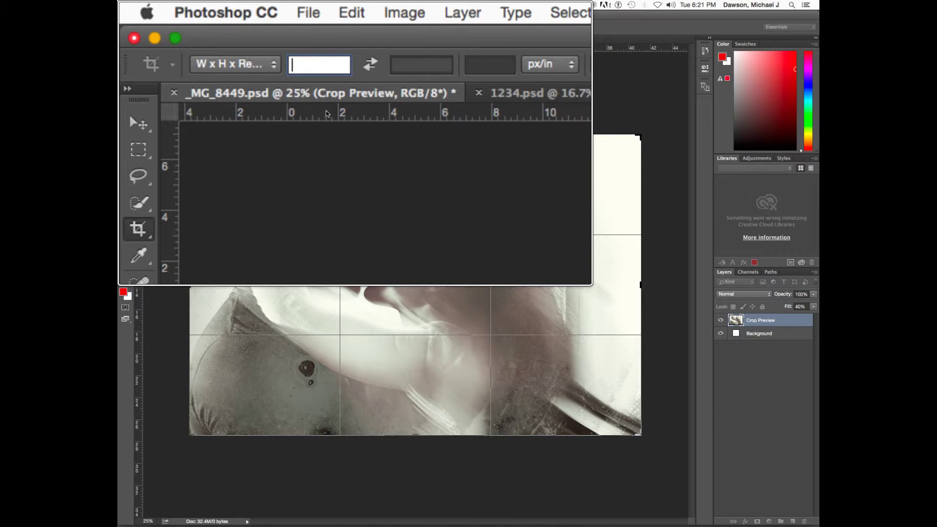
pyautogui.press('super+r')
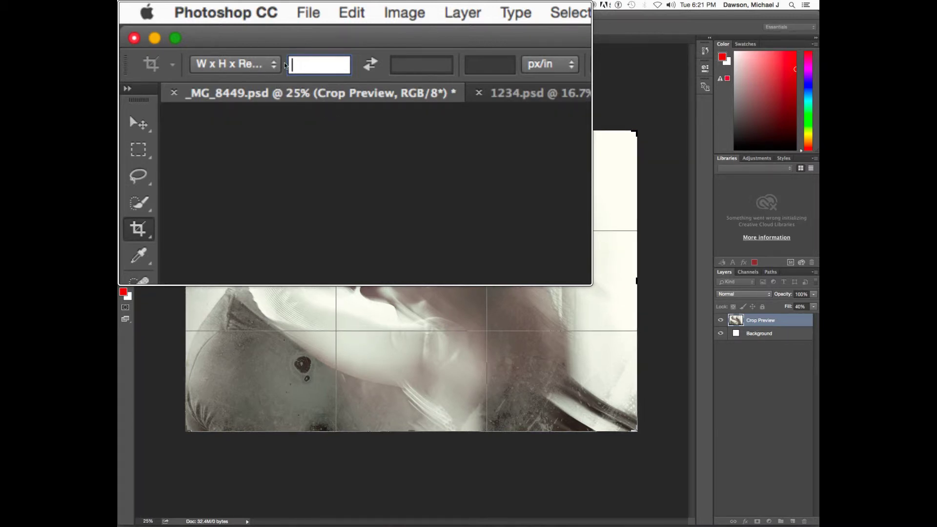
pyautogui.press('super+r')
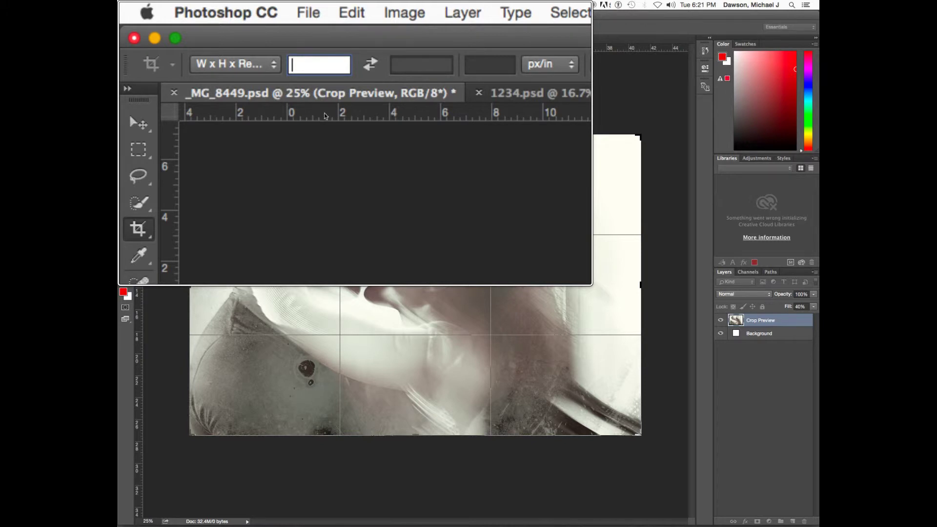
pyautogui.rightClick(327, 114)
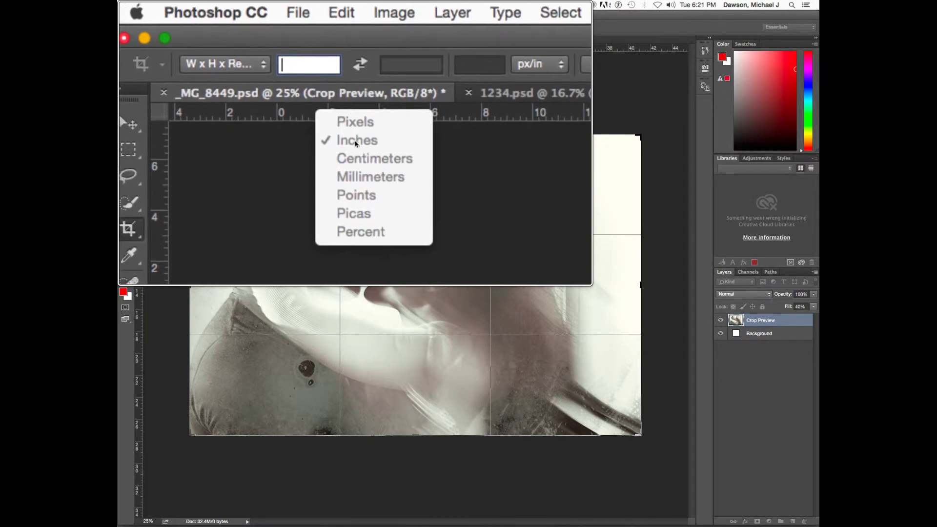
pyautogui.click(356, 141)
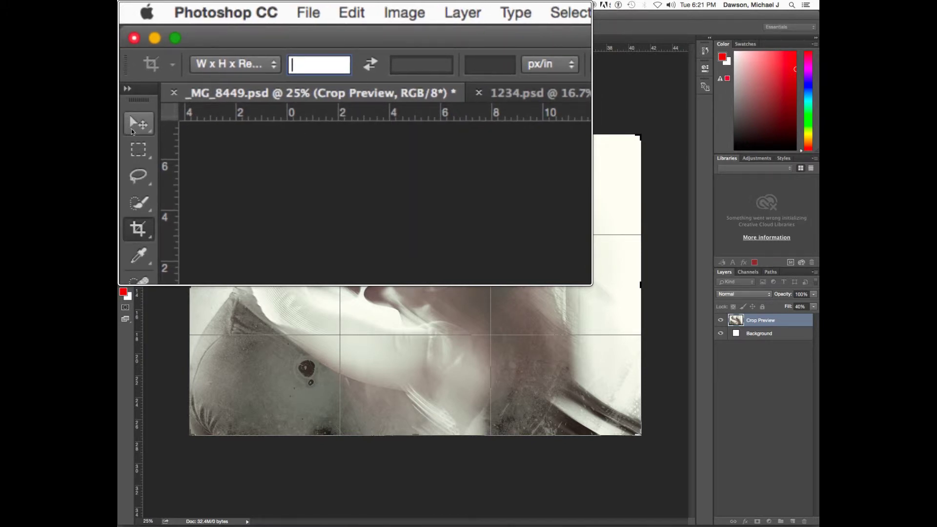
pyautogui.click(274, 135)
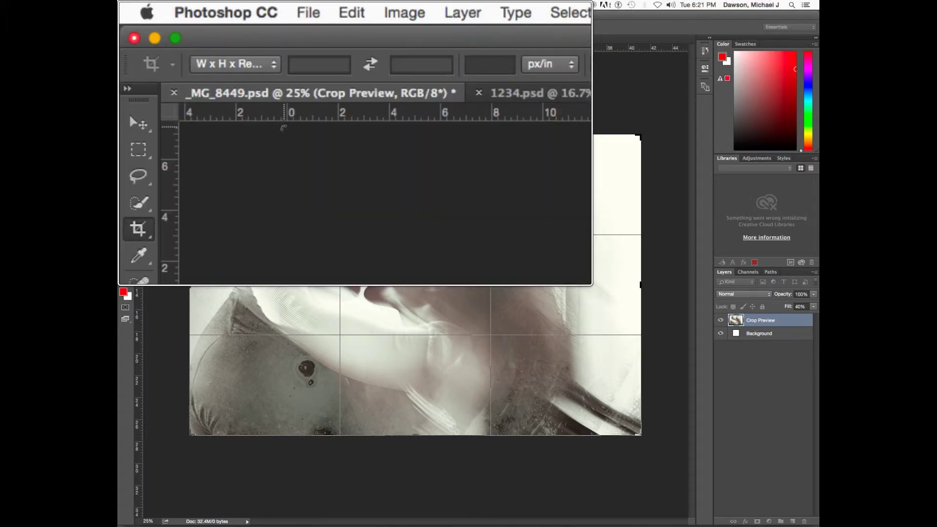
pyautogui.rightClick(286, 112)
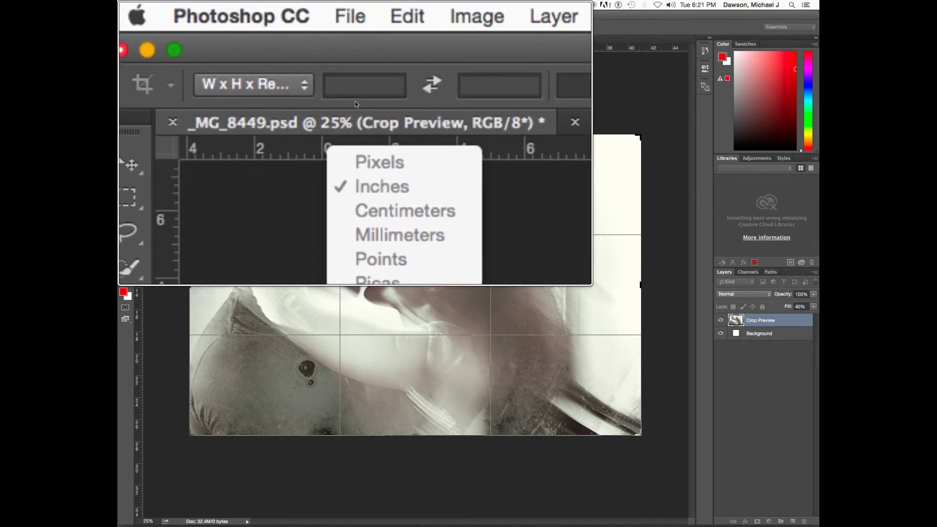
pyautogui.click(355, 73)
# Step: Set the crop size to 10 in wide by 8 in high
pyautogui.click(356, 73)
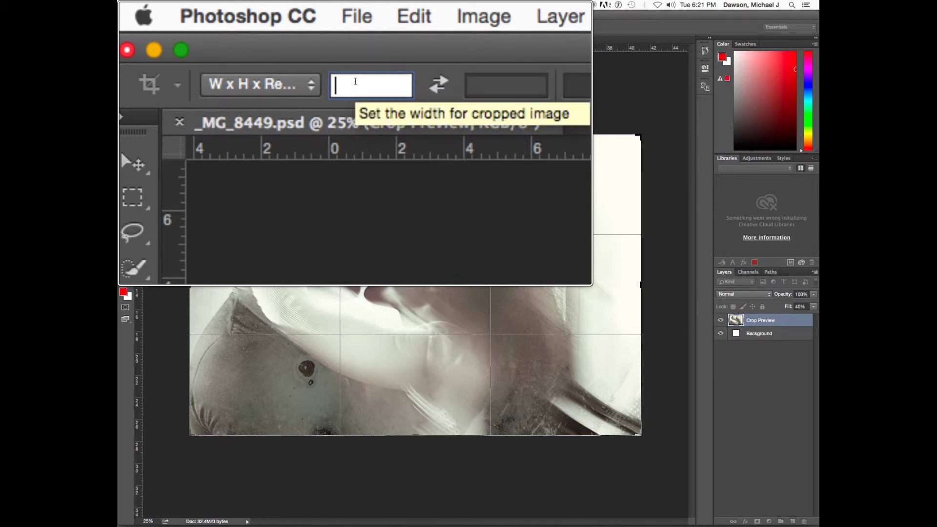
pyautogui.write('10')
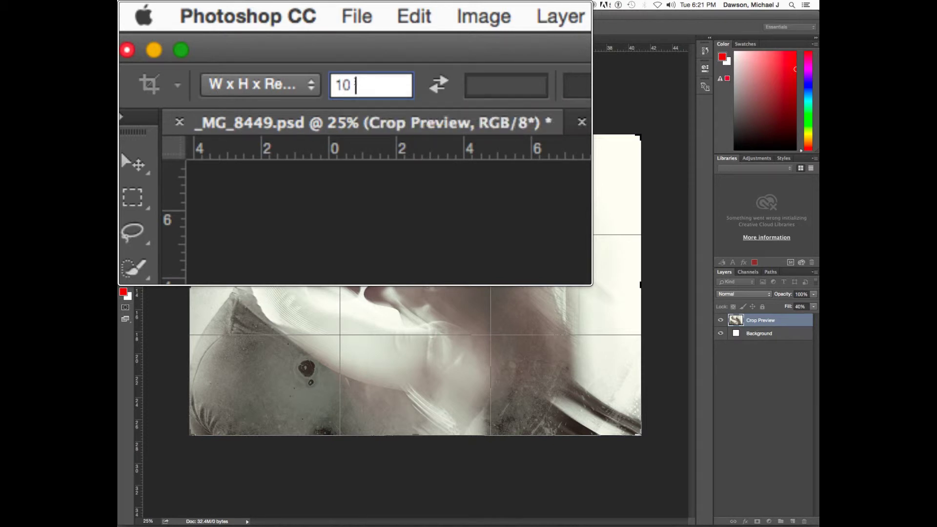
pyautogui.write(' in')
pyautogui.press('Tab')
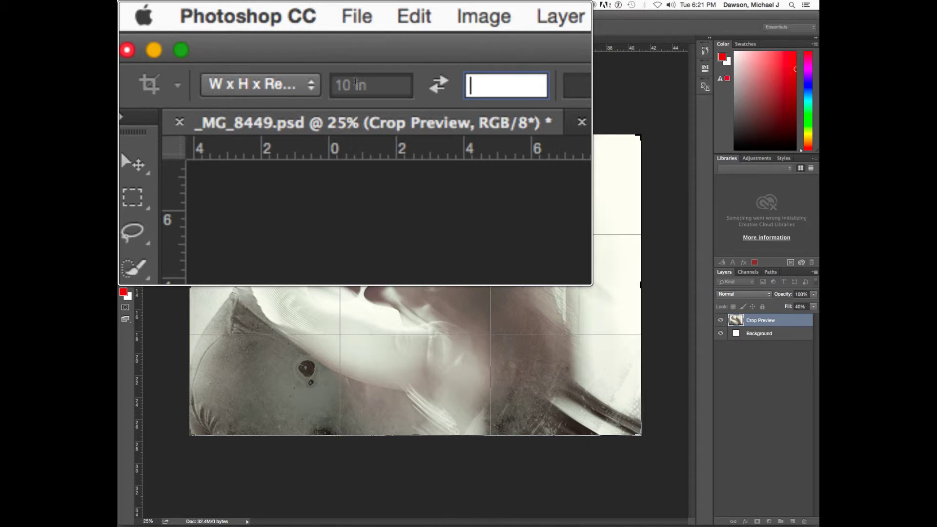
pyautogui.write('8 in')
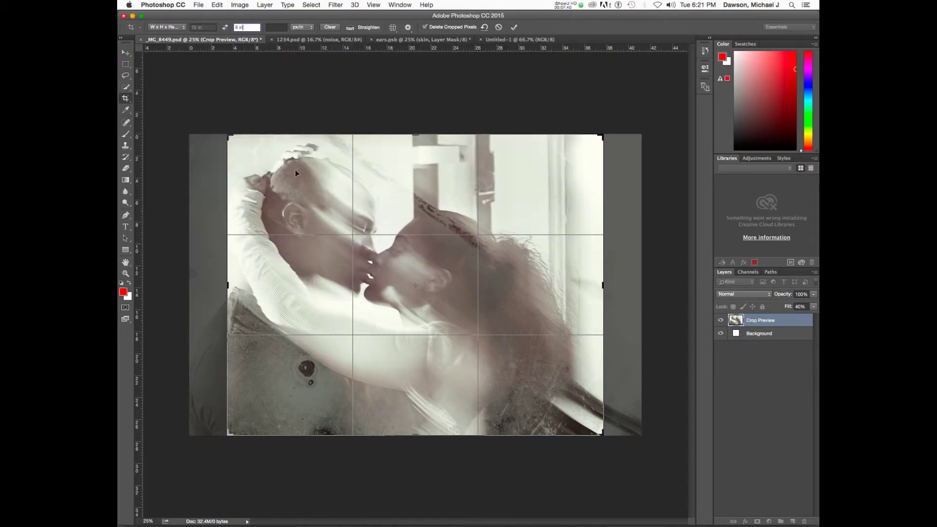
# Step: Shrink the crop frame and reposition the image so the couple's faces fill it, and show the edit history
pyautogui.moveTo(393, 190)
pyautogui.mouseDown()
pyautogui.moveTo(376, 189)
pyautogui.moveTo(424, 191)
pyautogui.moveTo(394, 193)
pyautogui.moveTo(409, 191)
pyautogui.mouseUp()
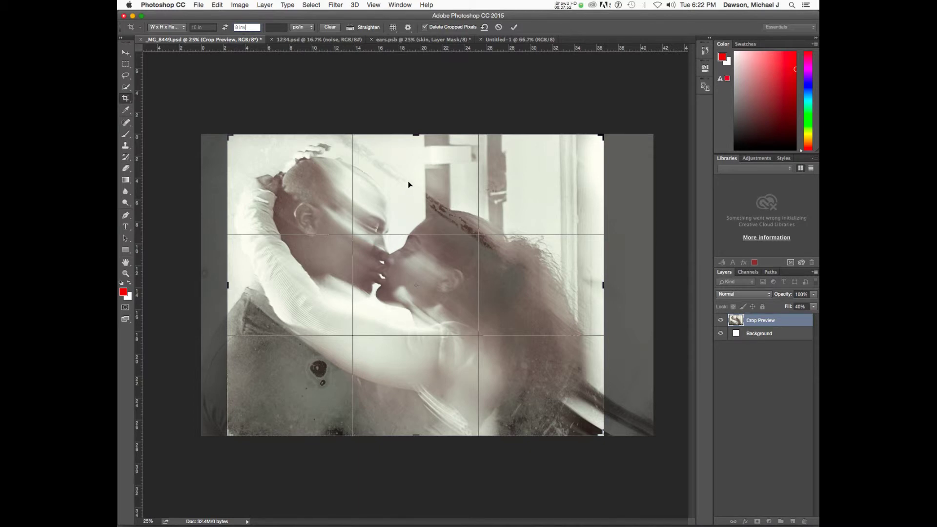
pyautogui.moveTo(233, 138); pyautogui.dragTo(272, 170)
pyautogui.moveTo(349, 202); pyautogui.dragTo(392, 248)
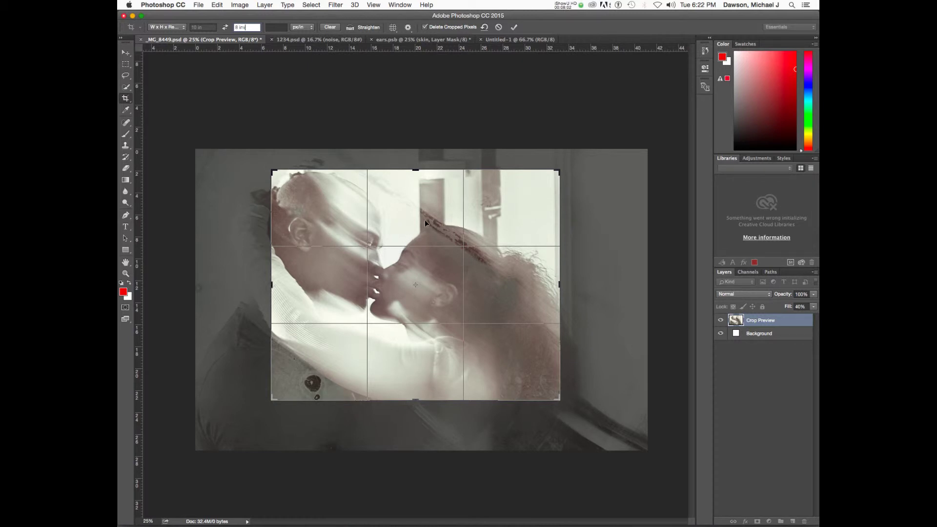
pyautogui.moveTo(425, 220); pyautogui.dragTo(425, 218)
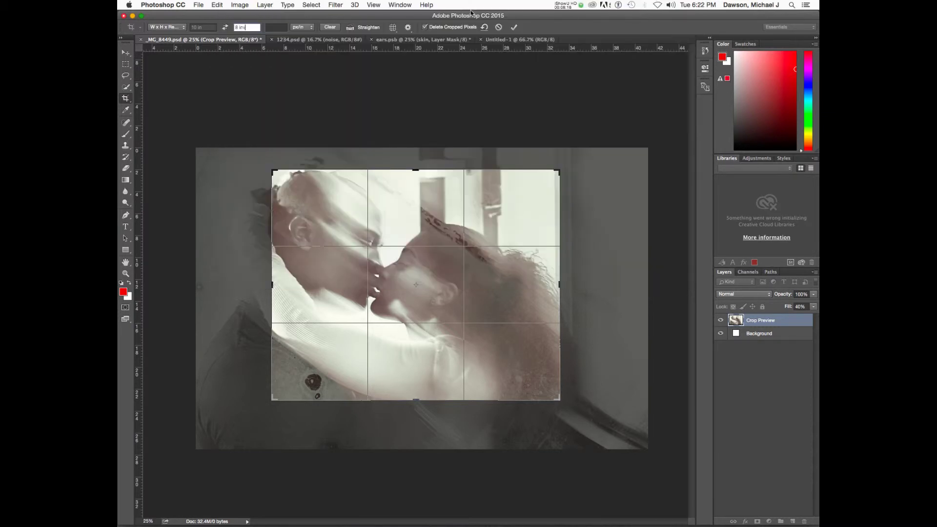
pyautogui.click(703, 51)
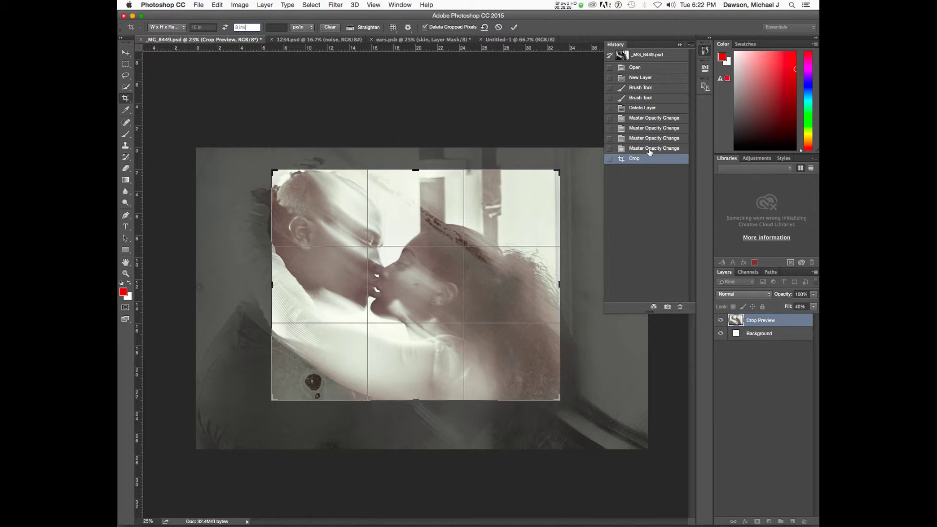
# Step: Apply the crop with Delete Cropped Pixels turned off and bring back the hidden areas with Reveal All
pyautogui.click(450, 27)
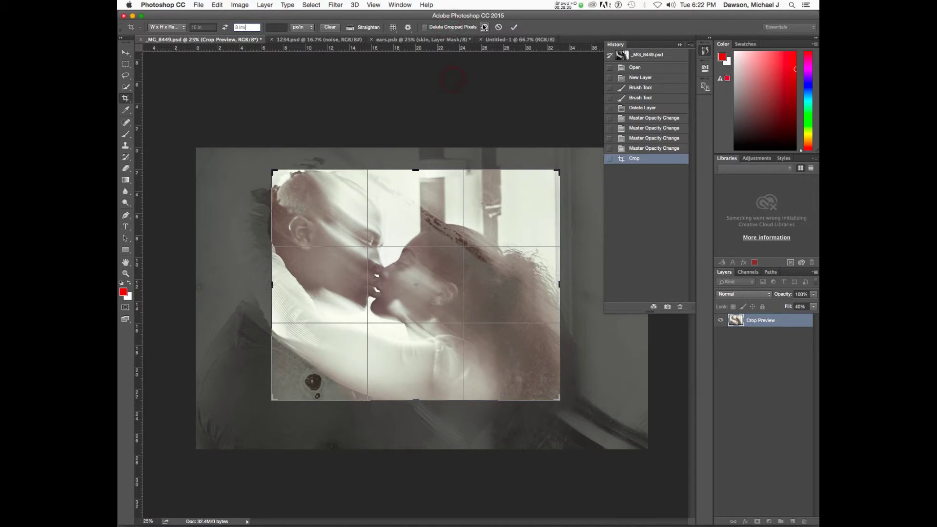
pyautogui.click(514, 29)
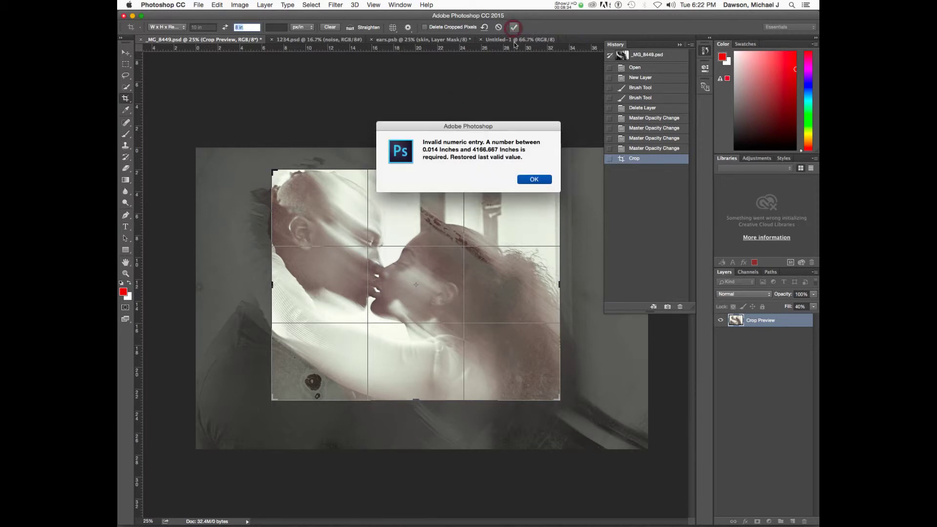
pyautogui.click(525, 177)
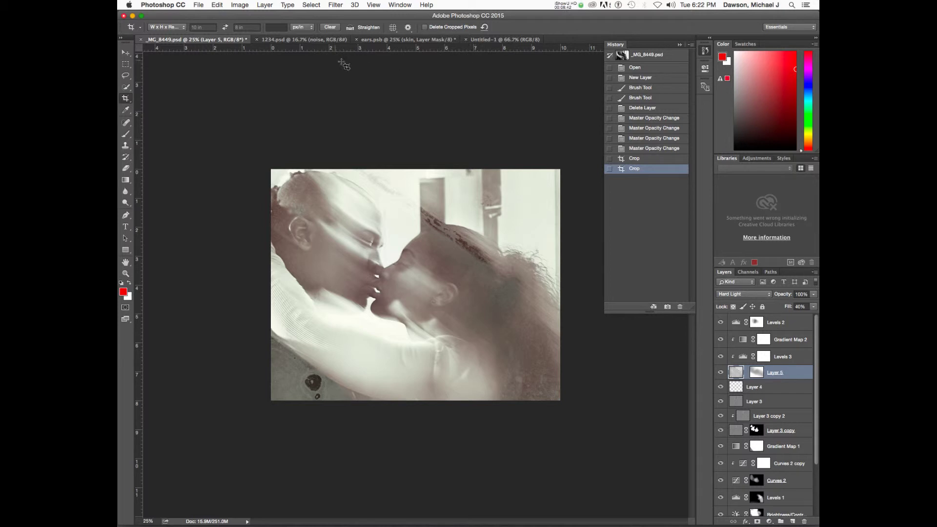
pyautogui.click(240, 5)
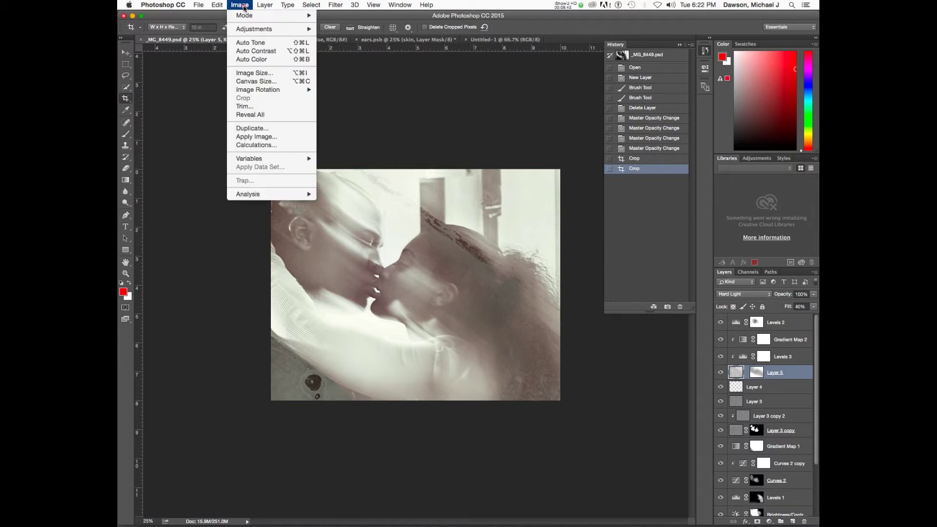
pyautogui.click(268, 115)
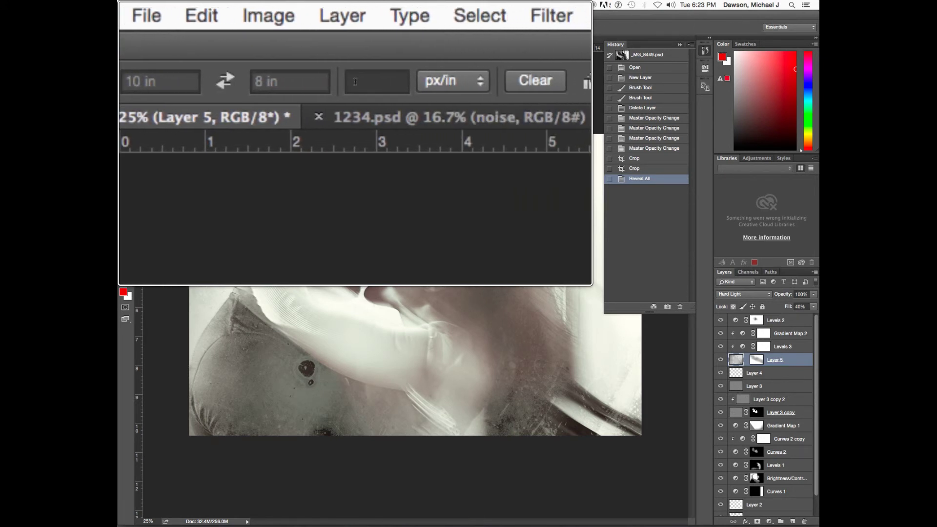
# Step: Change the crop size to 20 in wide by 16 in high
pyautogui.click(356, 81)
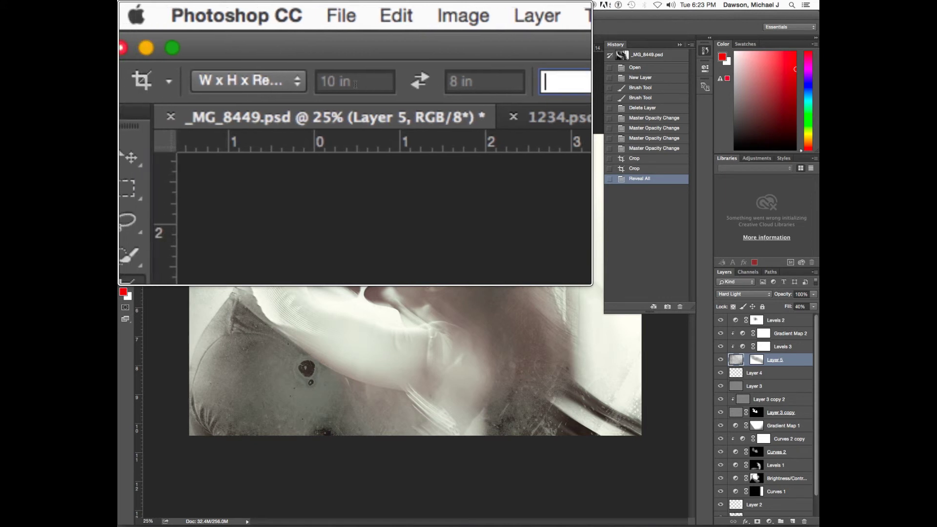
pyautogui.click(355, 81)
pyautogui.click(356, 81)
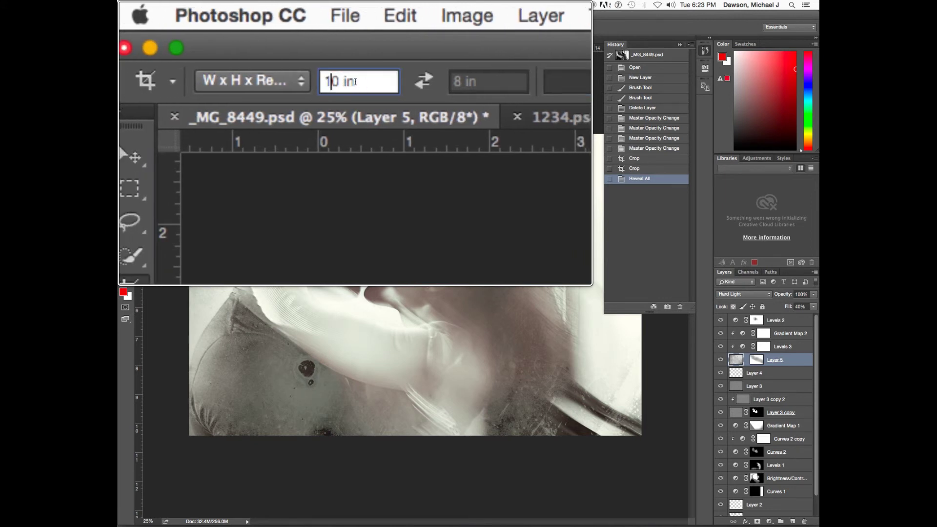
pyautogui.press('BackSpace')
pyautogui.write('2')
pyautogui.press('Tab')
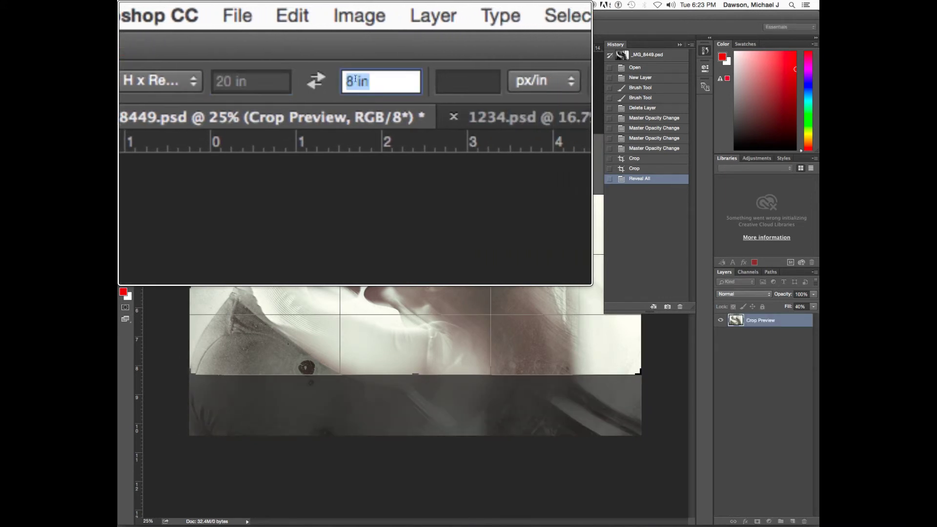
pyautogui.click(355, 82)
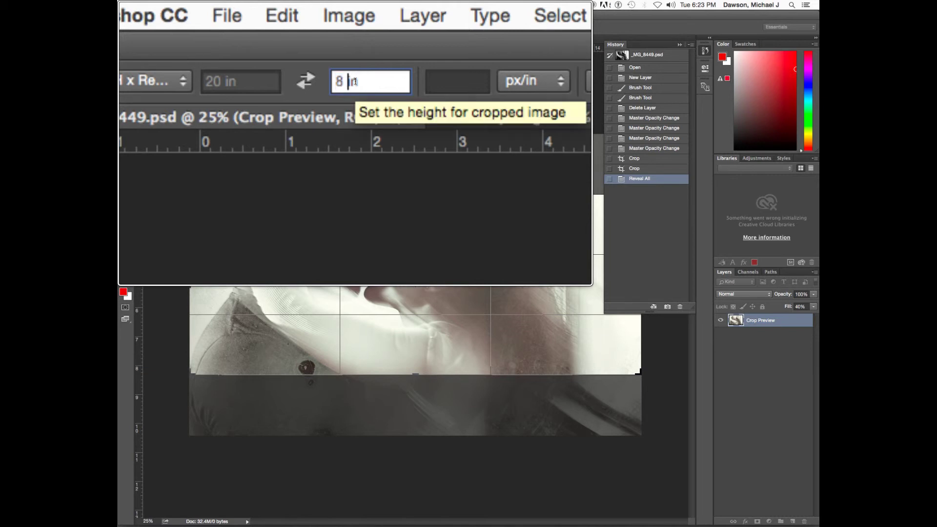
pyautogui.press('BackSpace')
pyautogui.press('BackSpace')
pyautogui.write('16')
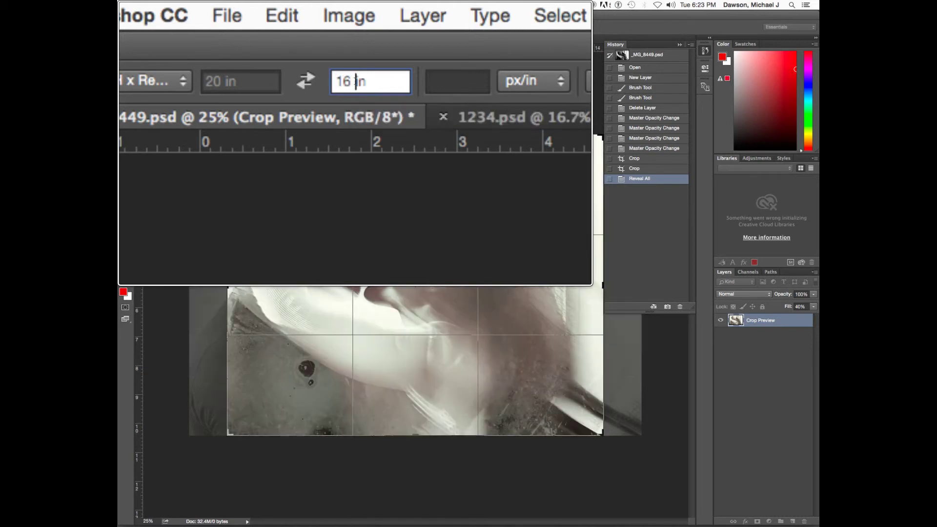
# Step: Set the crop resolution to 300 px/in and apply the crop to the image
pyautogui.click(355, 81)
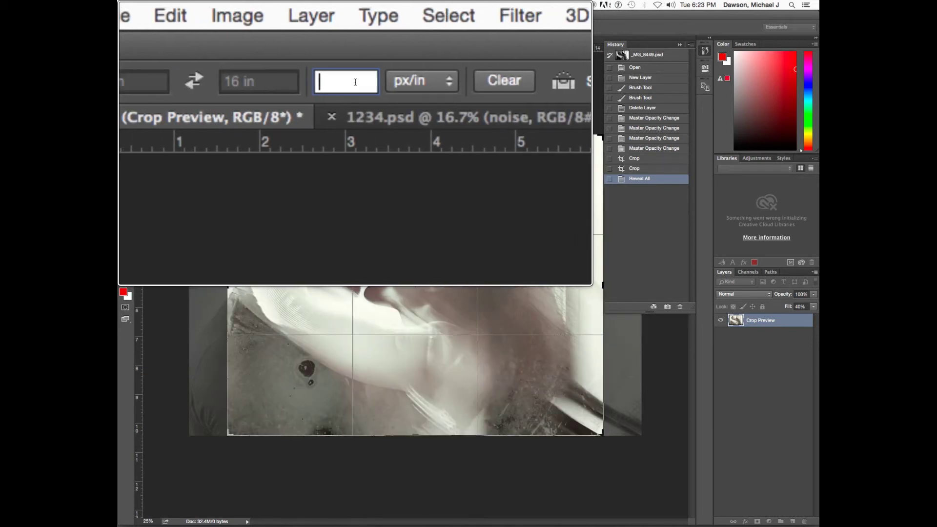
pyautogui.write('300')
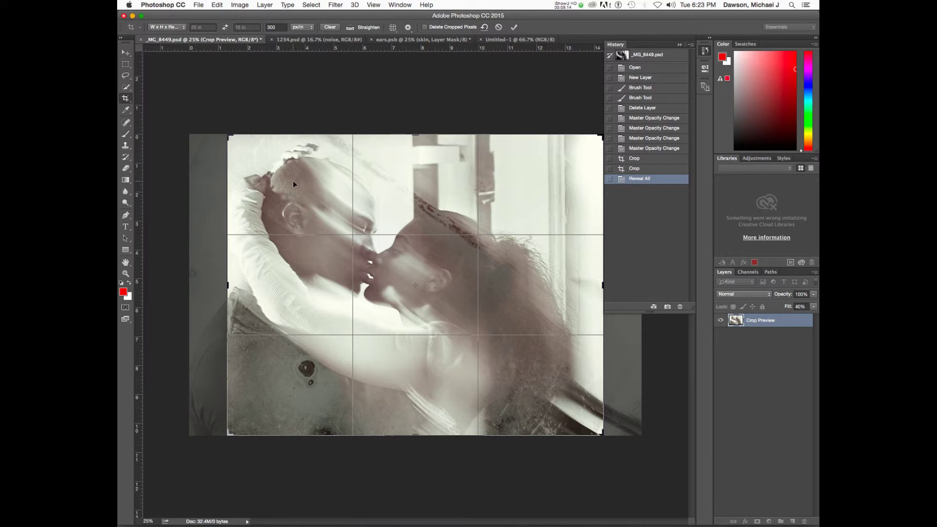
pyautogui.press('Return')
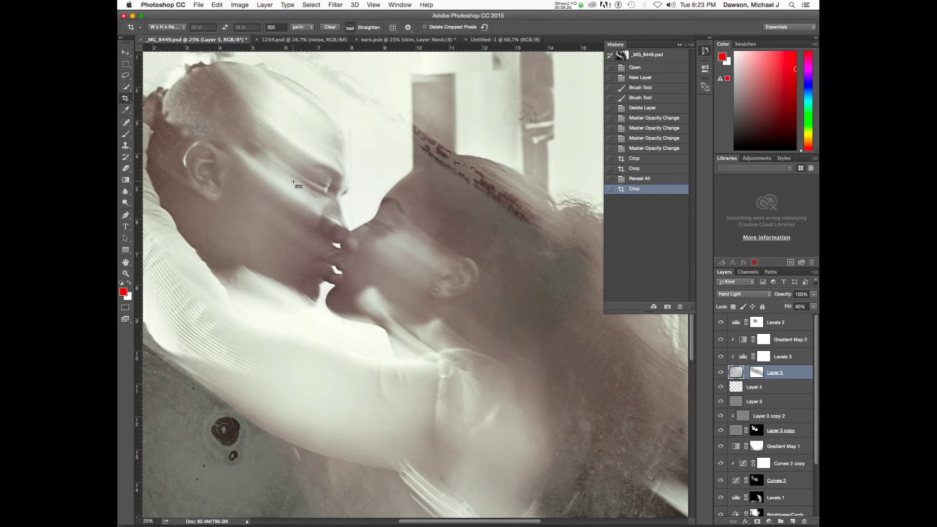
# Step: Check the cropped image's dimensions and resolution in Image Size, leaving them unedited
pyautogui.press('super+alt+i')
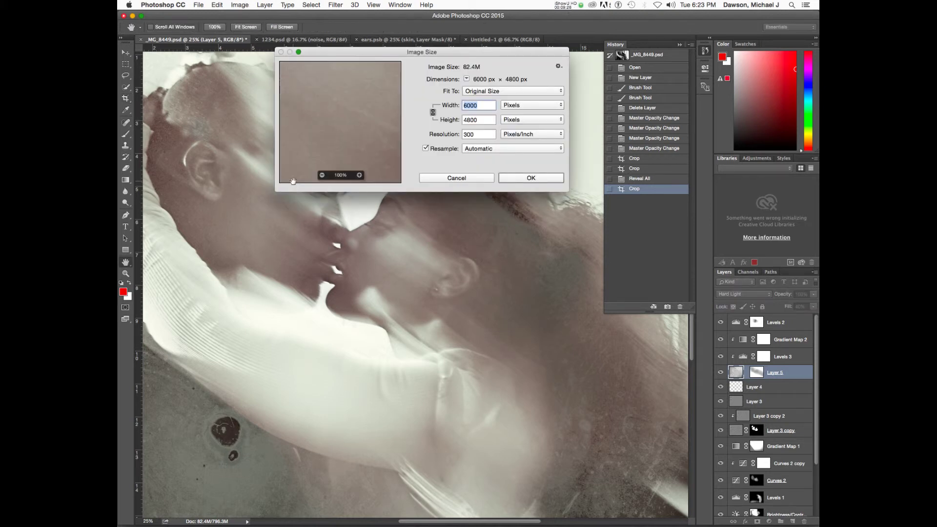
pyautogui.doubleClick(478, 136)
pyautogui.press('Escape')
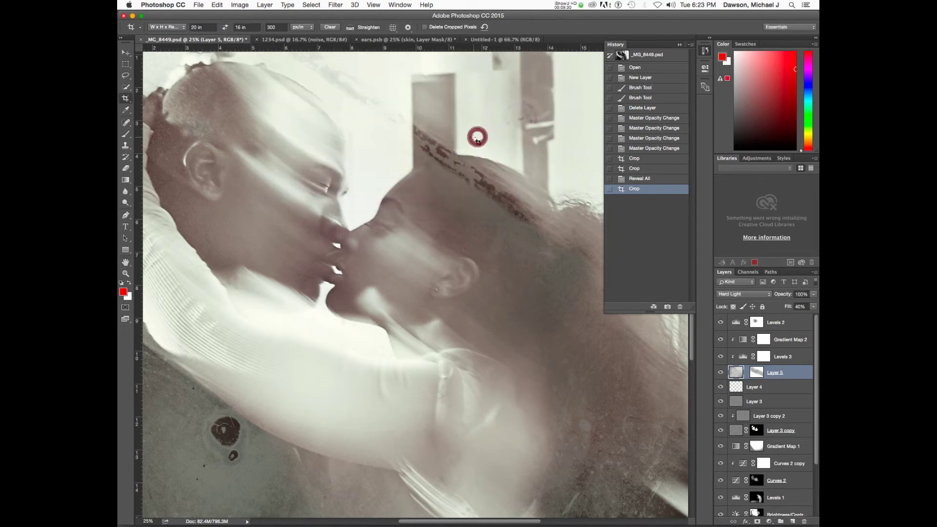
# Step: Undo the last crop and bring up the Perspective Crop Tool's options before returning to the regular Crop Tool
pyautogui.press('super+z')
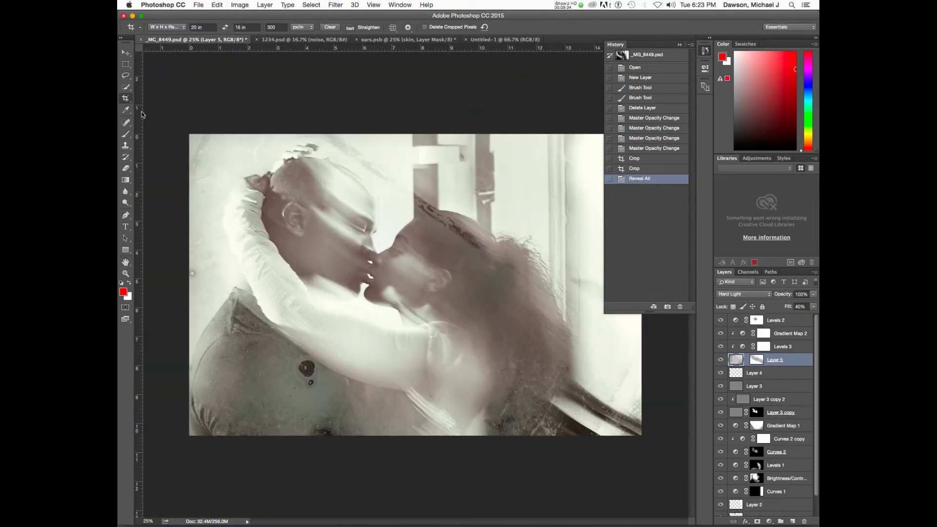
pyautogui.rightClick(126, 98)
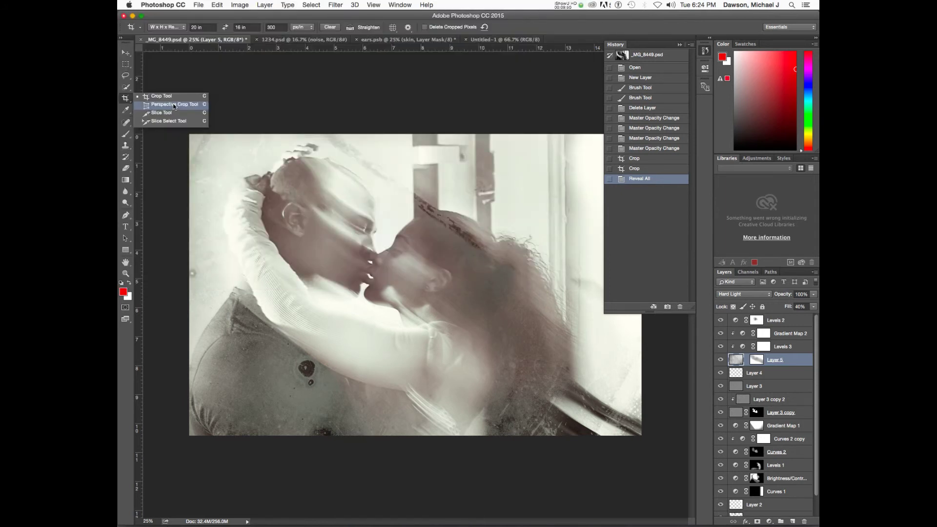
pyautogui.click(174, 105)
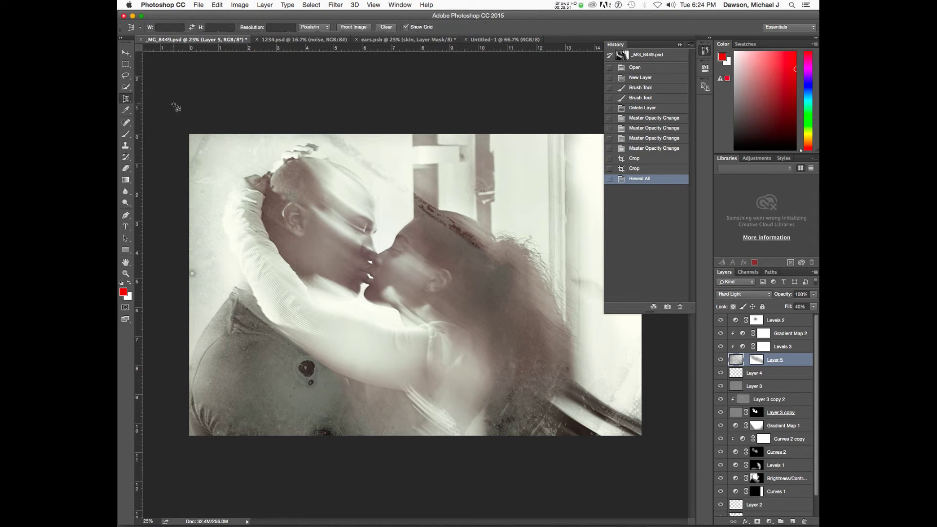
pyautogui.click(131, 102)
pyautogui.click(162, 96)
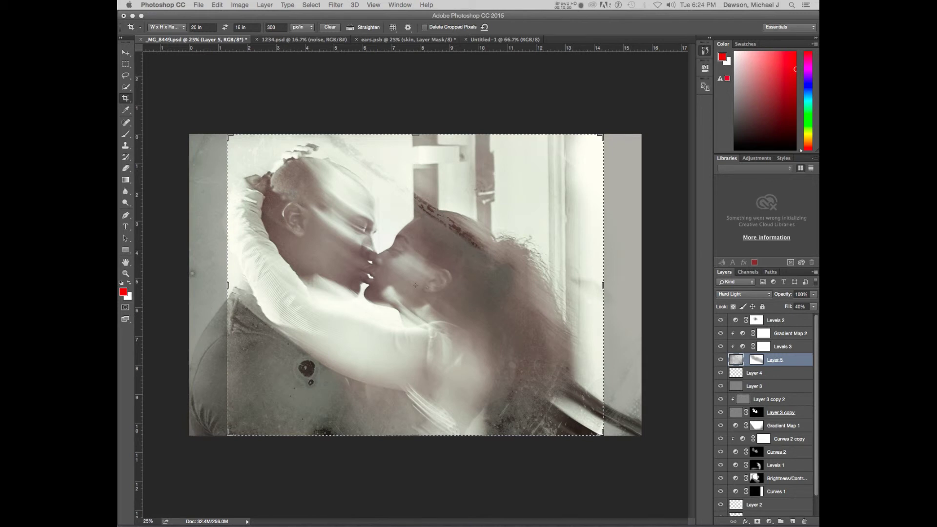
# Step: Switch to Chrome, enlarge the Lab Assignment 6 PDF window and read the Part 2 instructions for building.jpg
pyautogui.press('super+Tab')
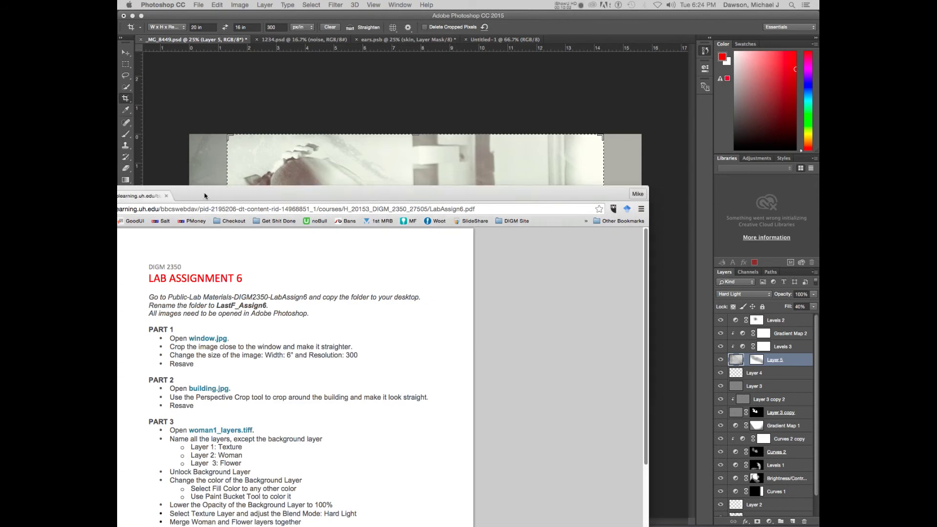
pyautogui.doubleClick(220, 192)
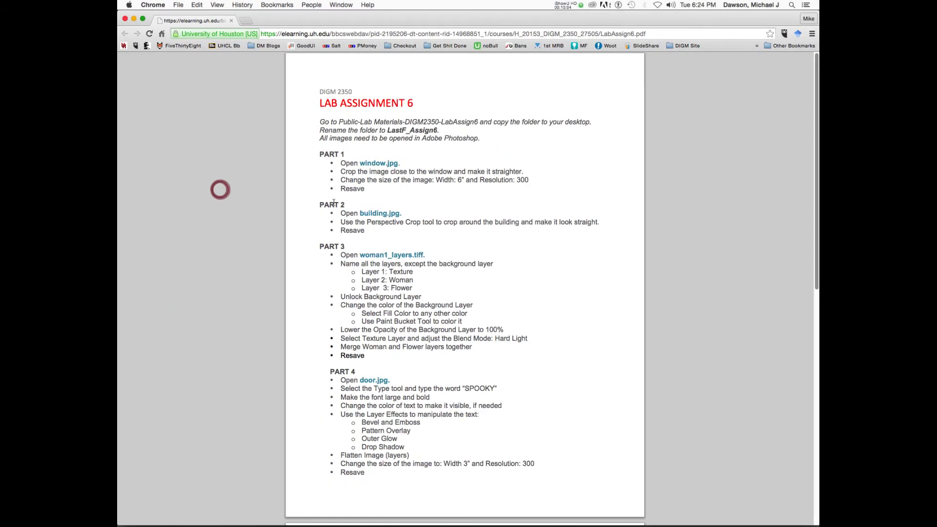
pyautogui.moveTo(320, 203); pyautogui.dragTo(380, 227)
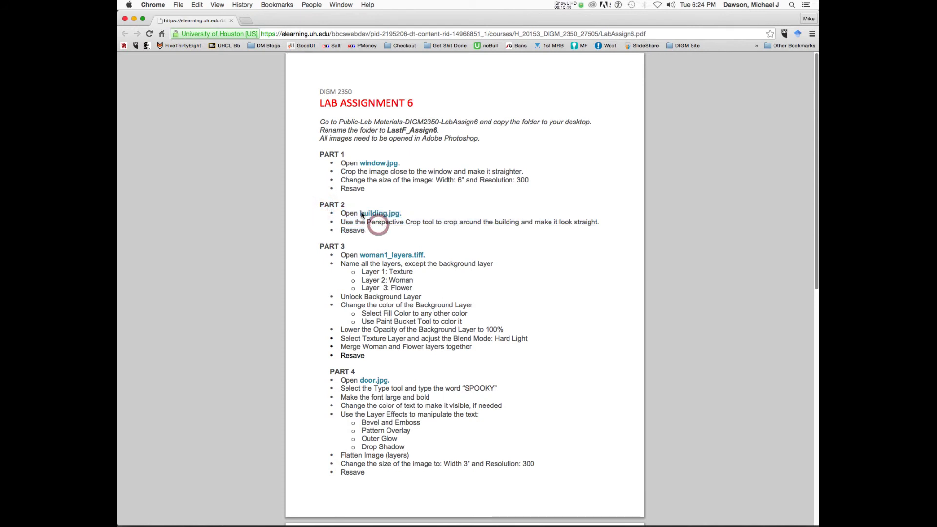
pyautogui.moveTo(367, 217); pyautogui.dragTo(418, 223)
pyautogui.click(361, 213)
pyautogui.click(407, 213)
# Step: Minimize the Photoshop window and move the browser window out of the way to uncover the desktop
pyautogui.moveTo(557, 21); pyautogui.dragTo(559, 194)
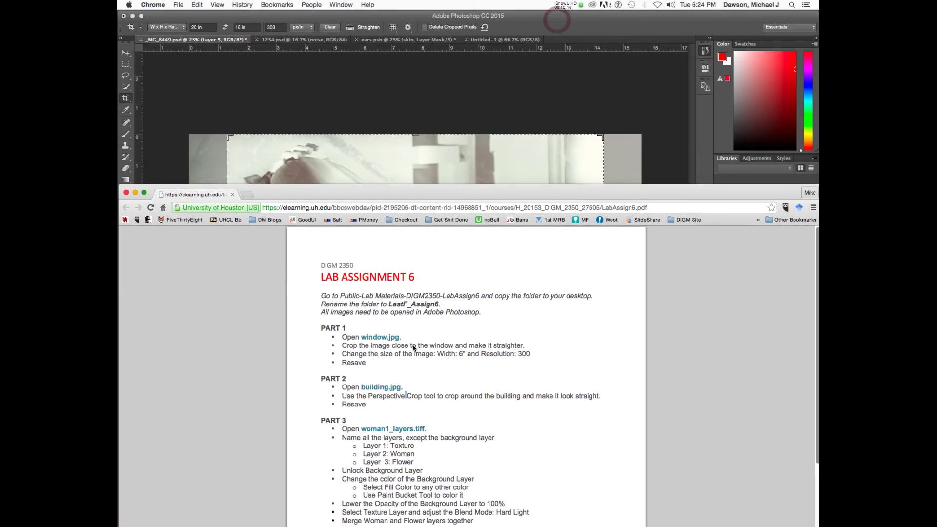
pyautogui.click(441, 16)
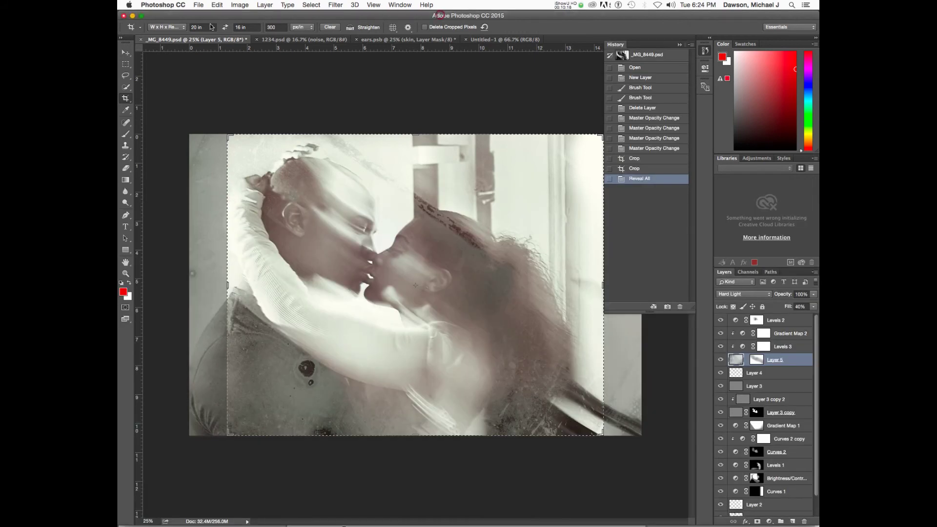
pyautogui.click(132, 16)
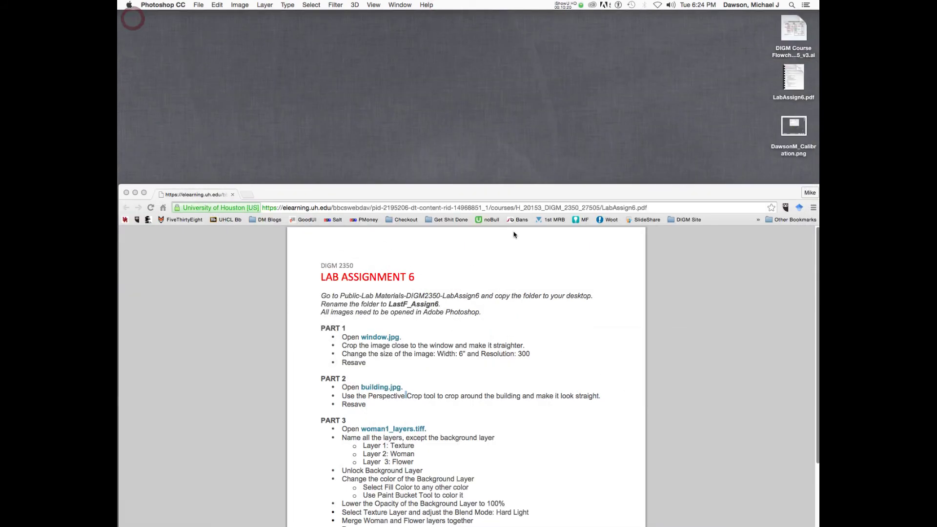
pyautogui.moveTo(586, 188); pyautogui.dragTo(520, 423)
pyautogui.click(630, 319)
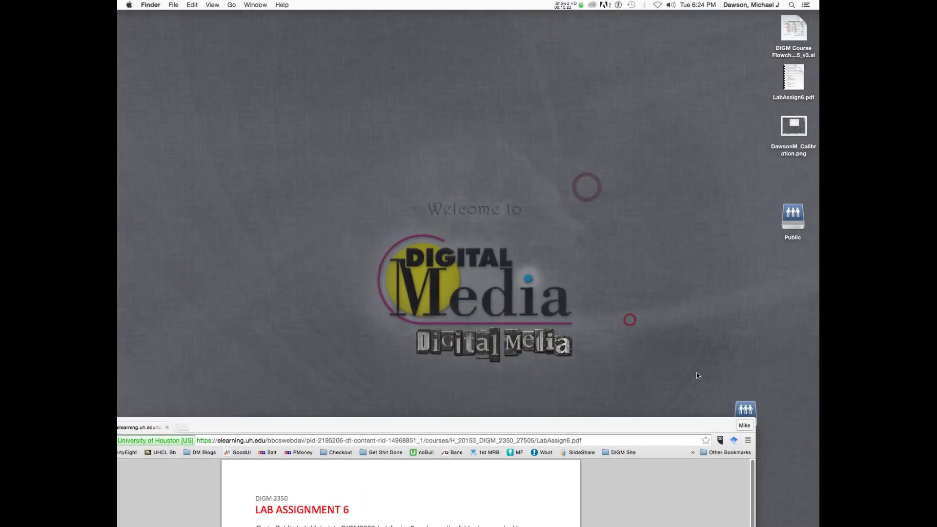
pyautogui.click(669, 427)
pyautogui.moveTo(670, 432); pyautogui.dragTo(670, 486)
# Step: Open the Public network share in Finder and go to the DIGM 2350 folder inside Lab_Materials
pyautogui.click(511, 424)
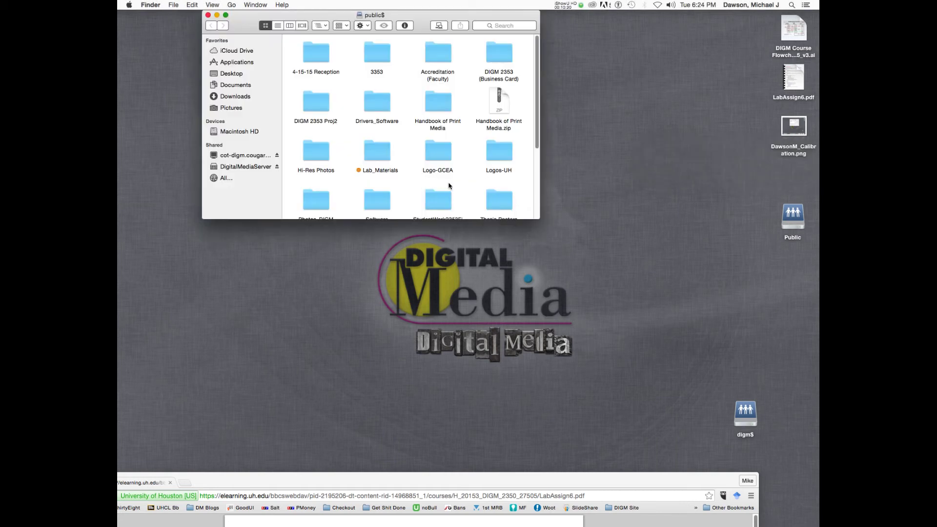
pyautogui.click(537, 217)
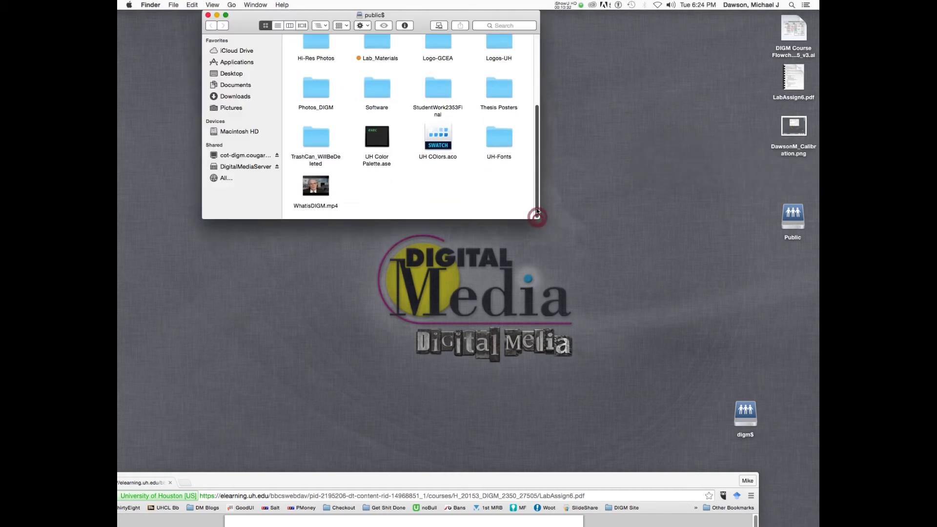
pyautogui.scroll(3, 537, 211)
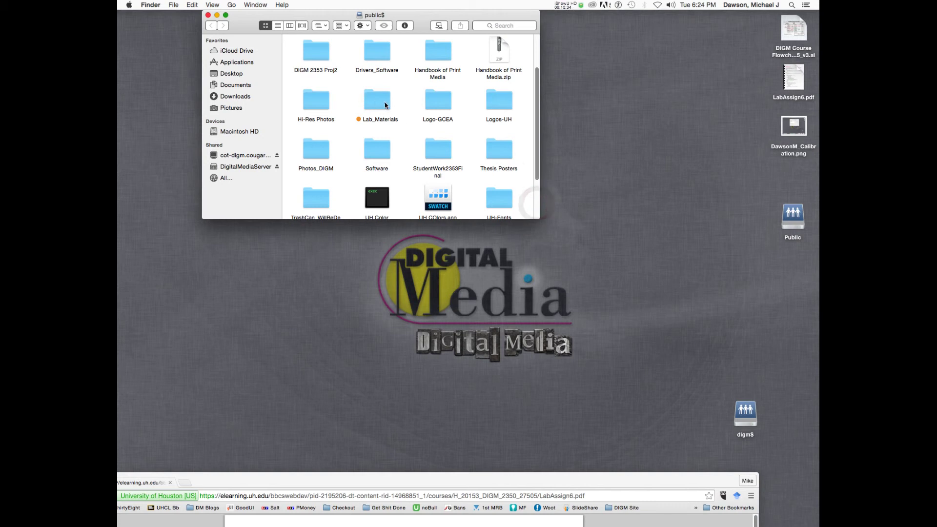
pyautogui.doubleClick(385, 104)
pyautogui.doubleClick(431, 61)
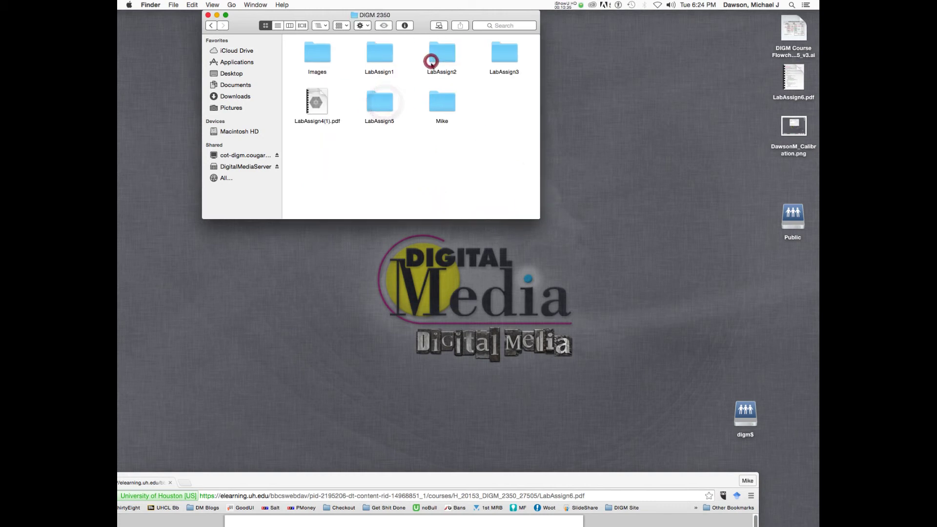
# Step: Open the Lab Assign 6 folder inside the instructor's named folder
pyautogui.doubleClick(442, 101)
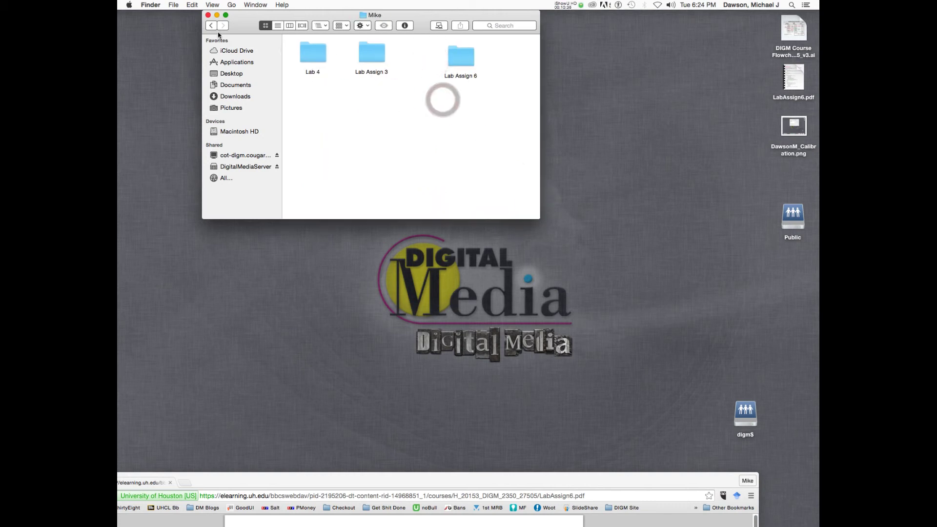
pyautogui.click(212, 27)
pyautogui.click(450, 105)
pyautogui.click(456, 139)
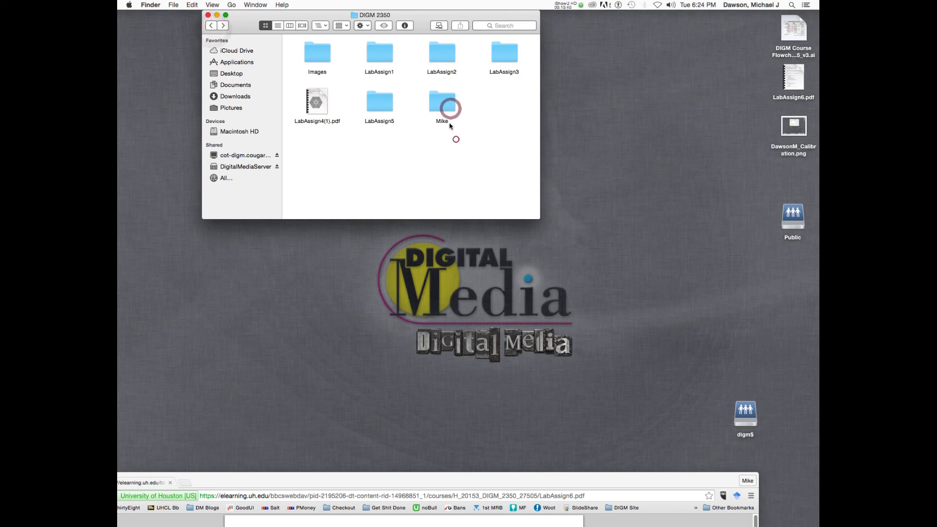
pyautogui.doubleClick(443, 104)
pyautogui.doubleClick(464, 58)
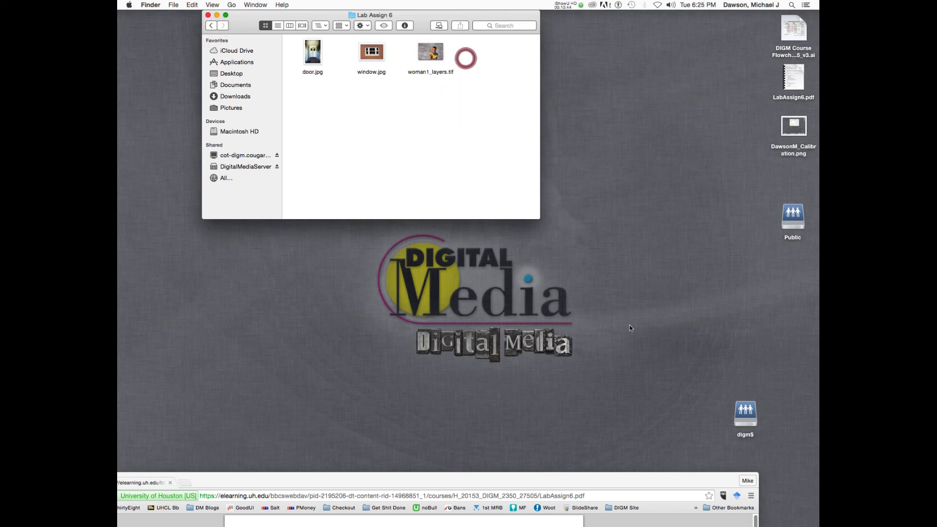
# Step: Save the assignment PDF from Chrome to the Desktop as LabAssign6 (1).pdf
pyautogui.moveTo(644, 474); pyautogui.dragTo(649, 88)
pyautogui.scroll(-10, 657, 135)
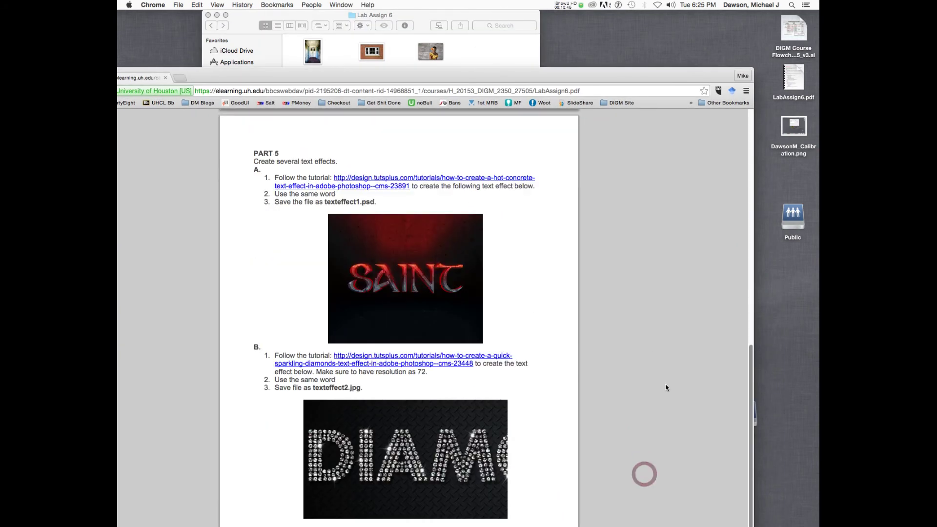
pyautogui.doubleClick(610, 78)
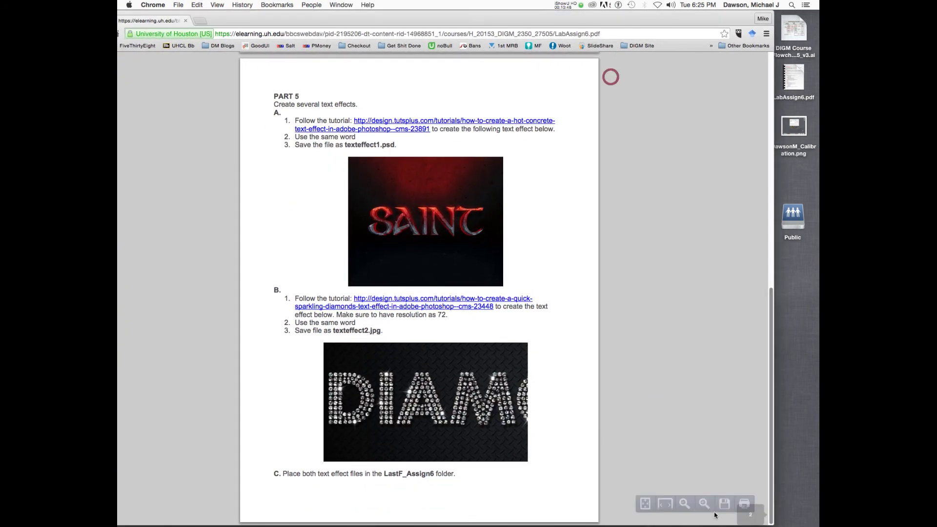
pyautogui.click(723, 505)
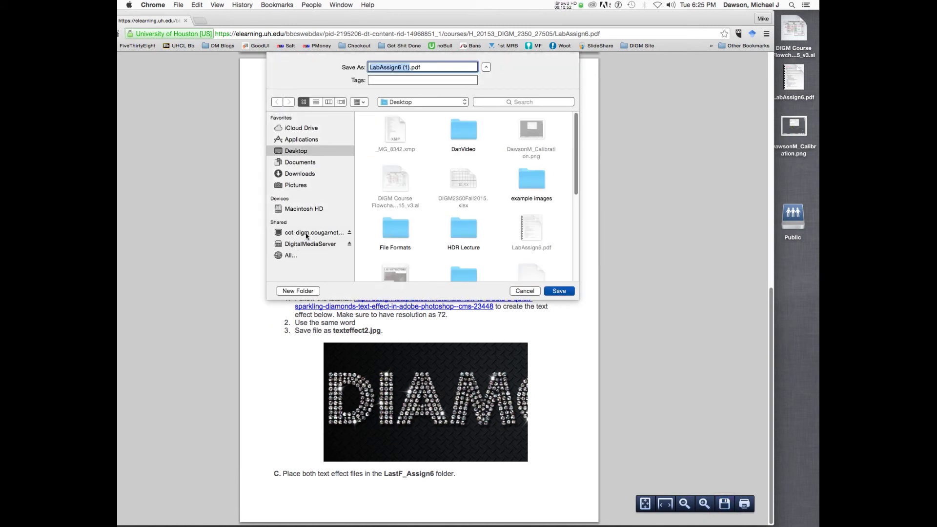
pyautogui.click(307, 235)
pyautogui.click(308, 243)
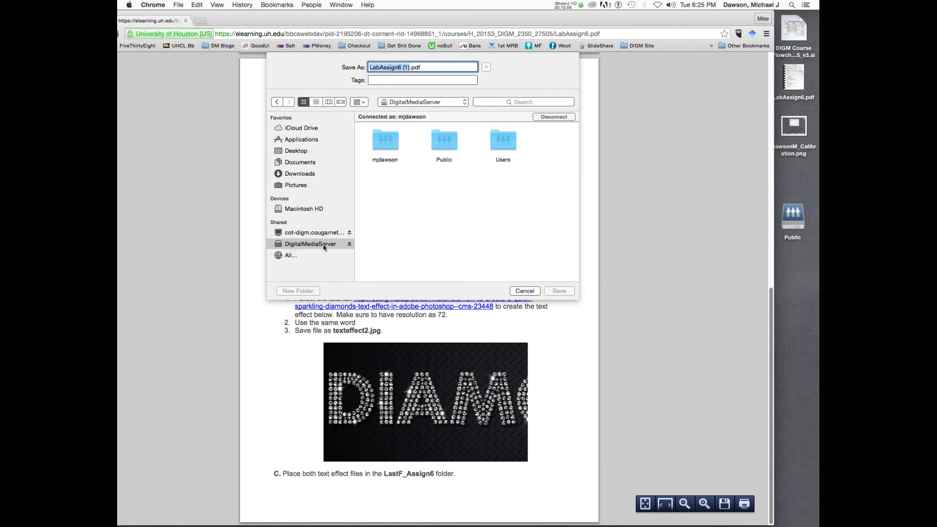
pyautogui.press('super+shift+d')
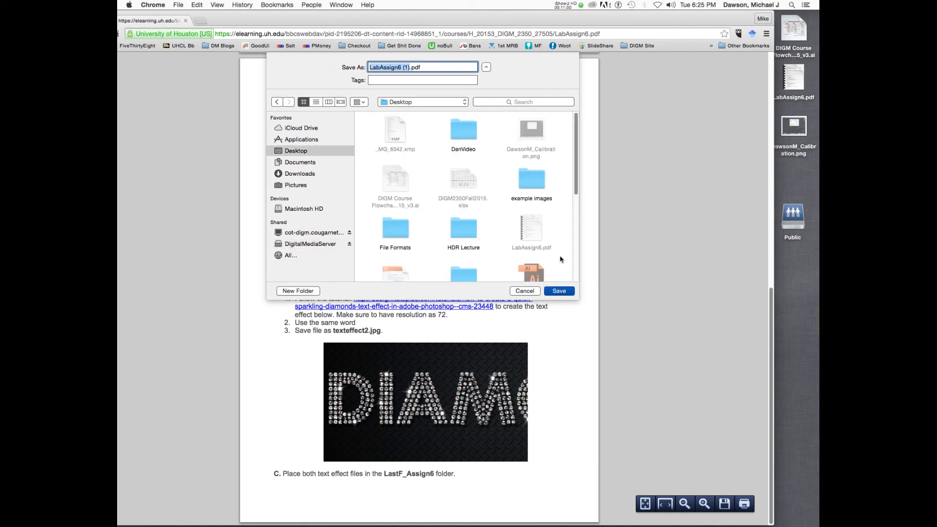
pyautogui.click(559, 291)
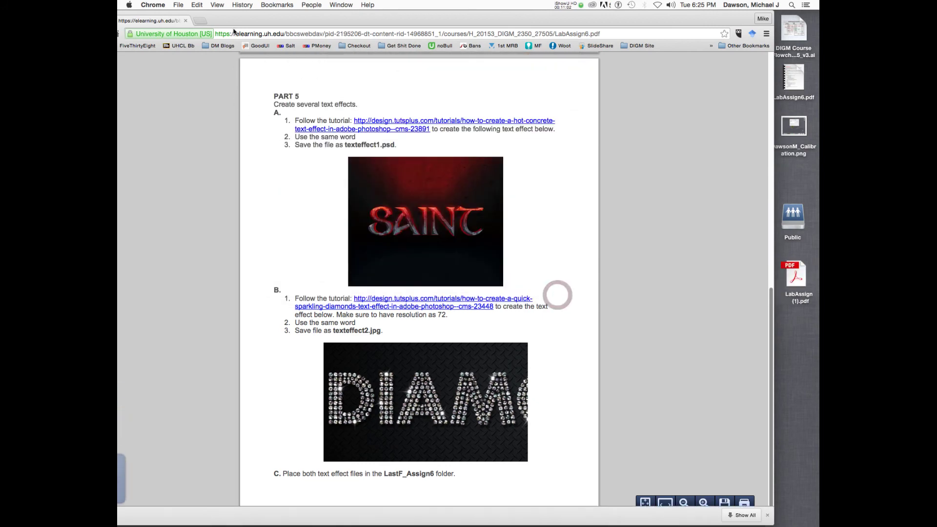
# Step: Minimize the browser window and copy LabAssign6 (1).pdf from the desktop into the Lab Assign 6 folder
pyautogui.doubleClick(260, 22)
pyautogui.click(213, 80)
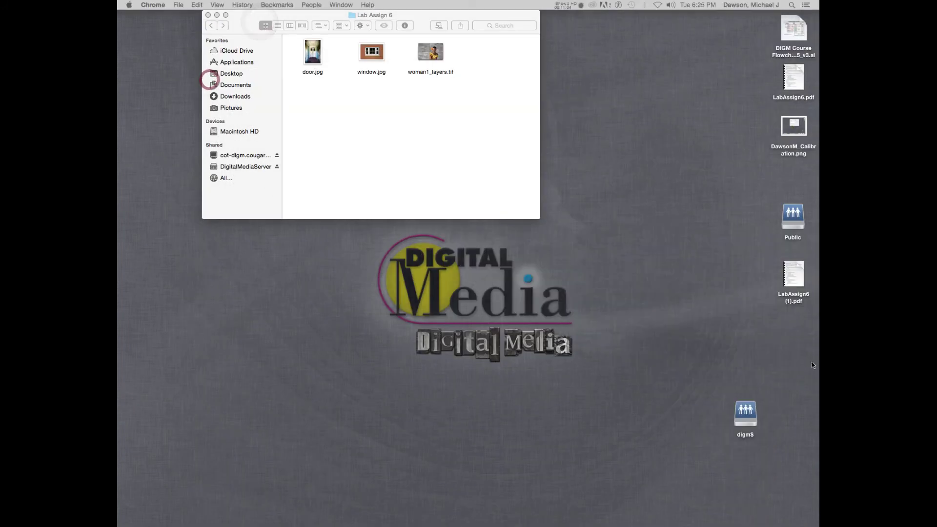
pyautogui.click(811, 362)
pyautogui.moveTo(737, 258); pyautogui.dragTo(503, 147)
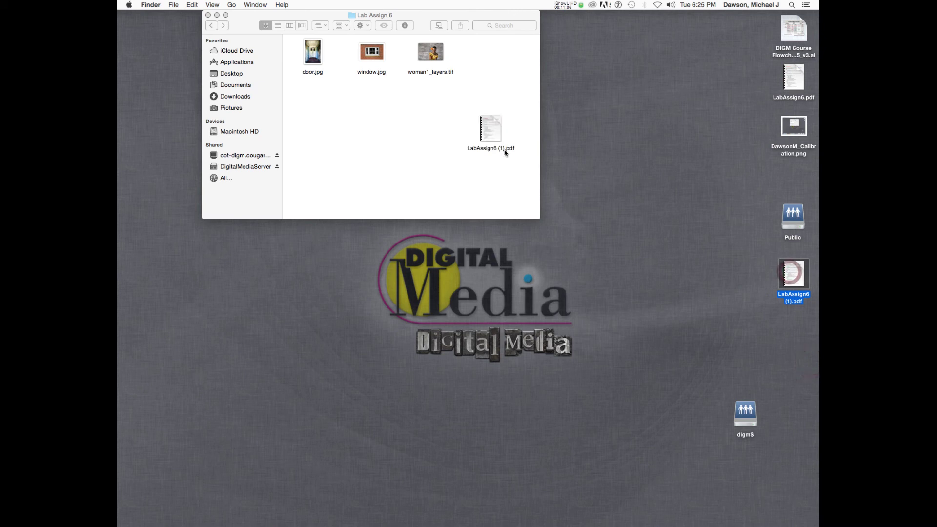
pyautogui.click(502, 179)
pyautogui.click(584, 193)
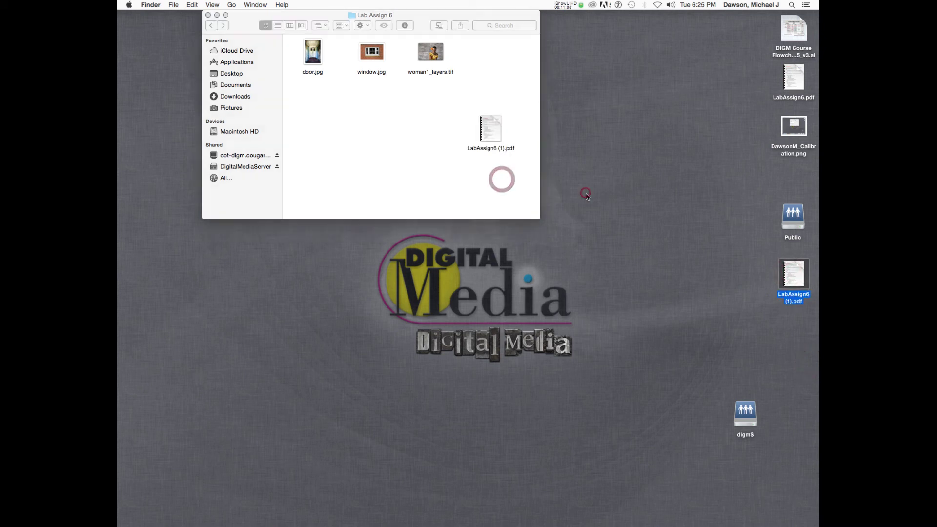
pyautogui.click(573, 374)
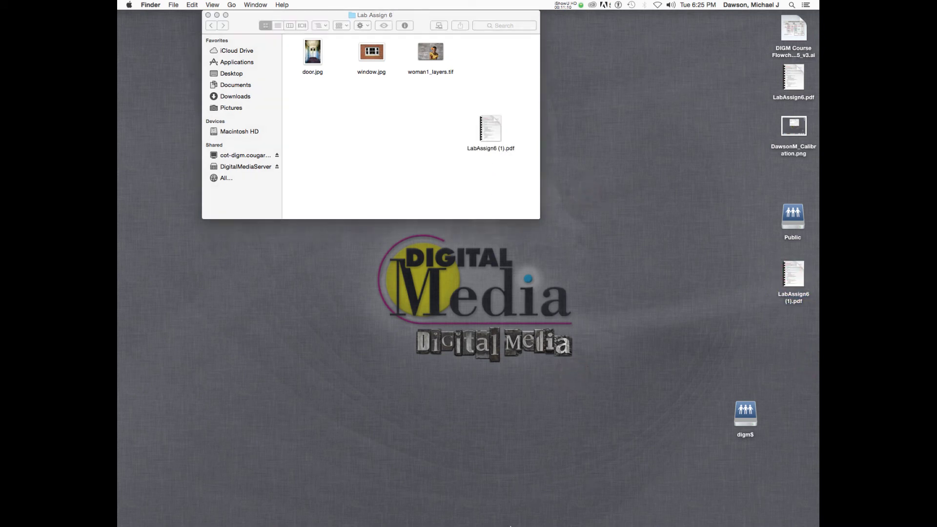
# Step: Restore the minimized Chrome window, enlarge it and review the instructions for the parts of Lab Assignment 6
pyautogui.moveTo(510, 526)
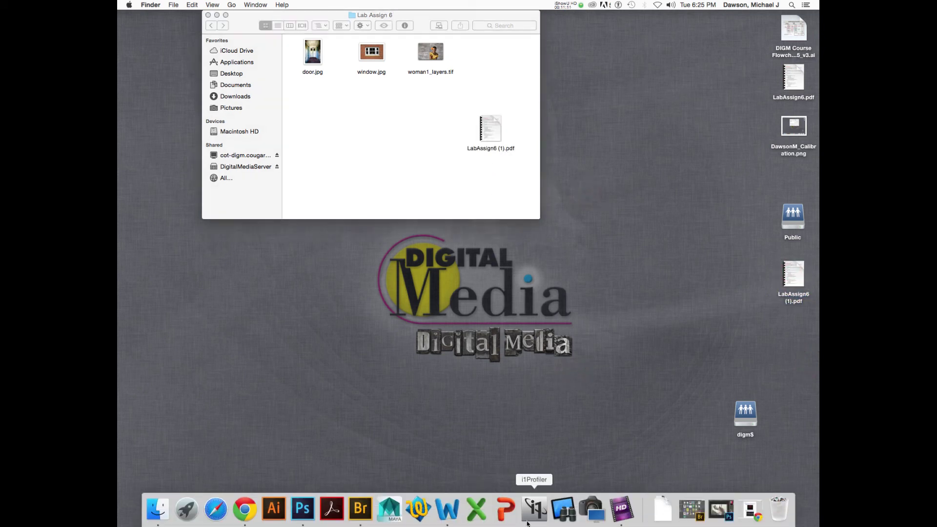
pyautogui.click(750, 510)
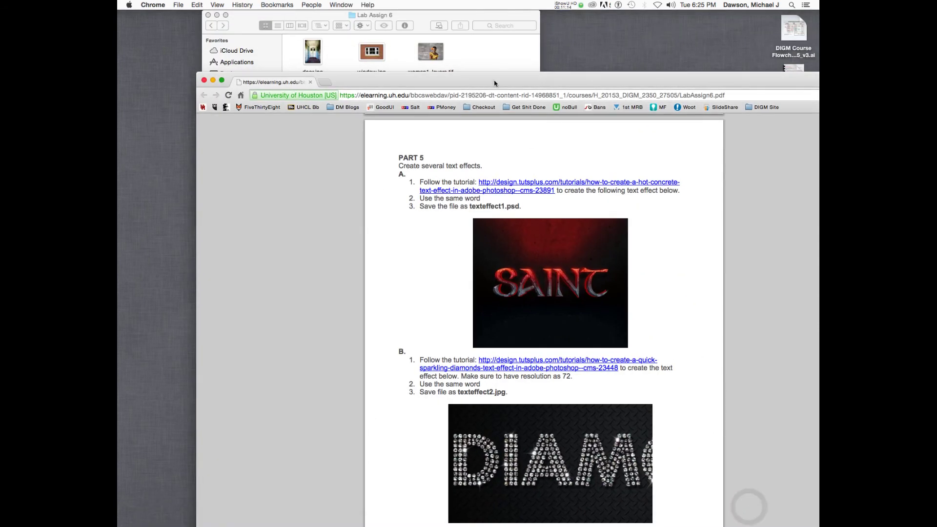
pyautogui.doubleClick(494, 83)
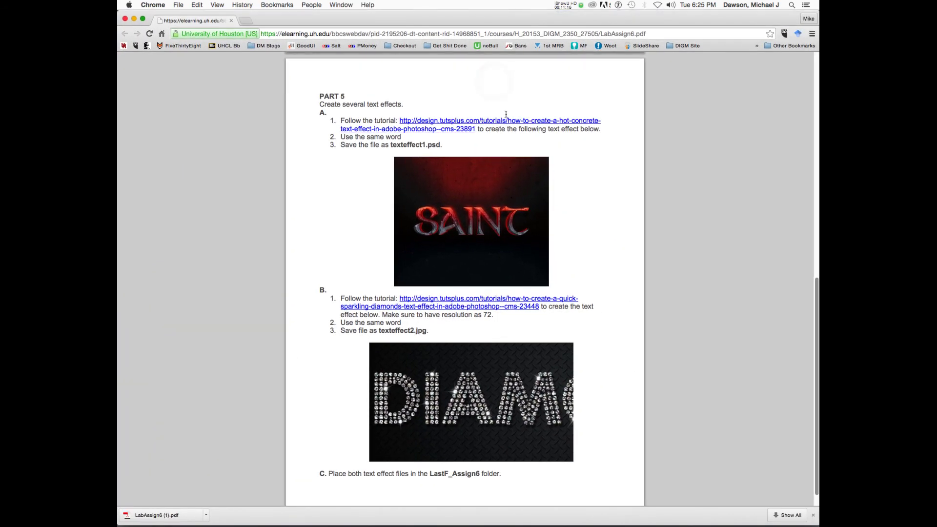
pyautogui.scroll(10, 506, 114)
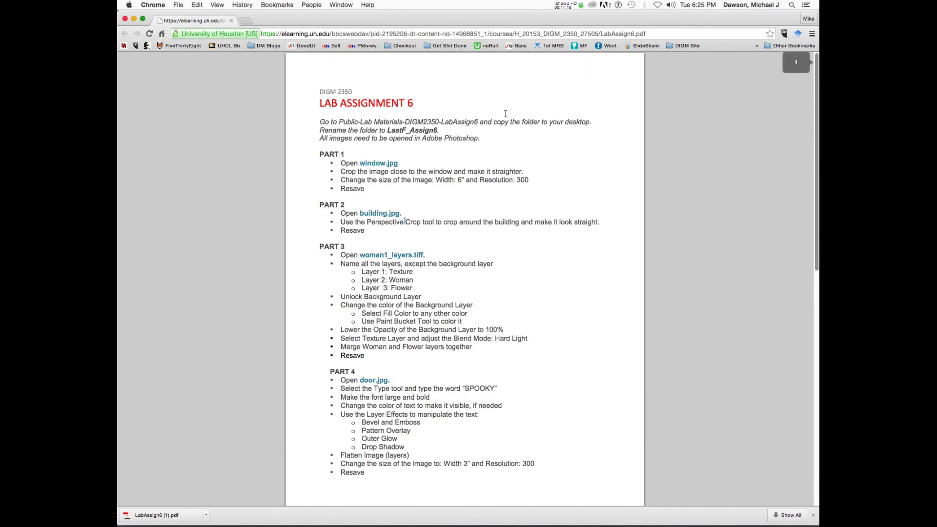
pyautogui.scroll(-4, 506, 113)
pyautogui.scroll(2, 505, 113)
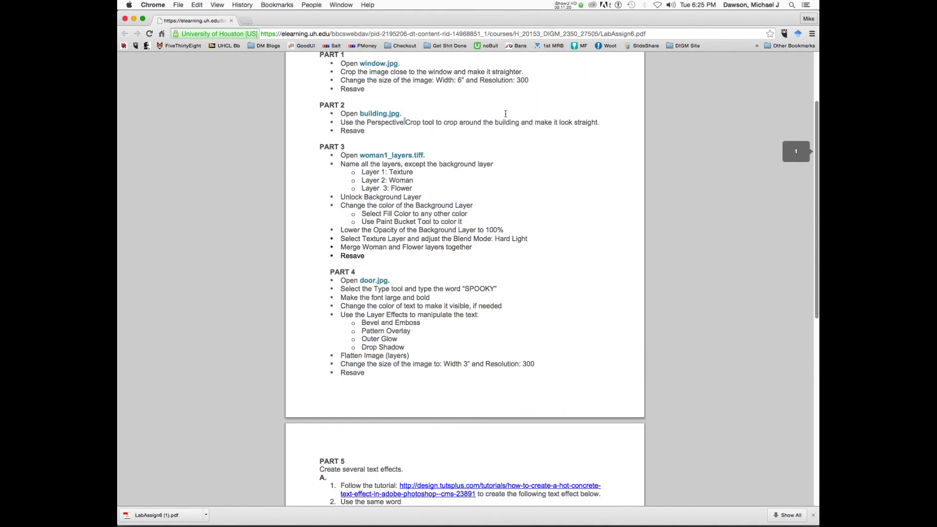